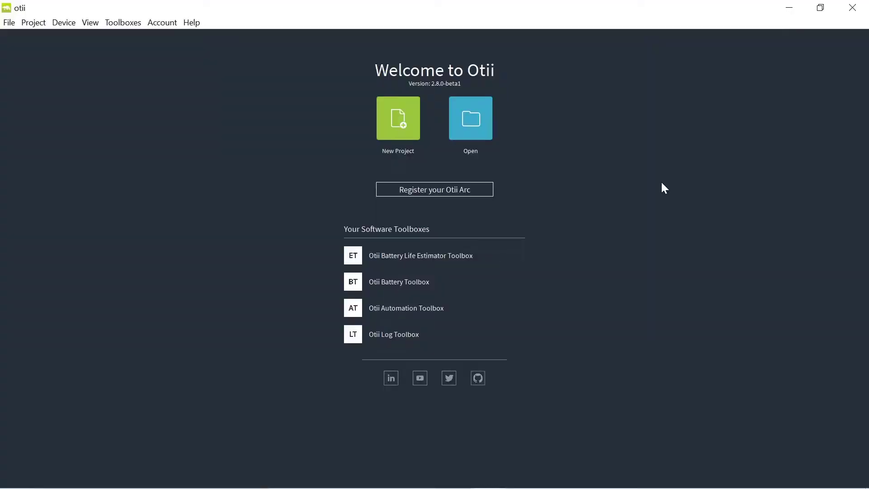
# Step: Start a new Otii project from the welcome screen to reach the Project Settings supply tab
pyautogui.click(392, 123)
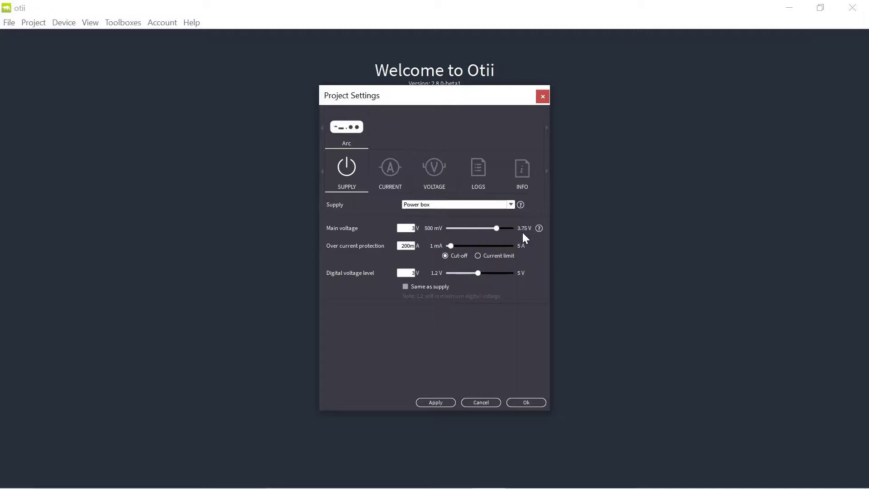
# Step: Look over the CURRENT measurement settings, then return to the SUPPLY settings
pyautogui.click(388, 179)
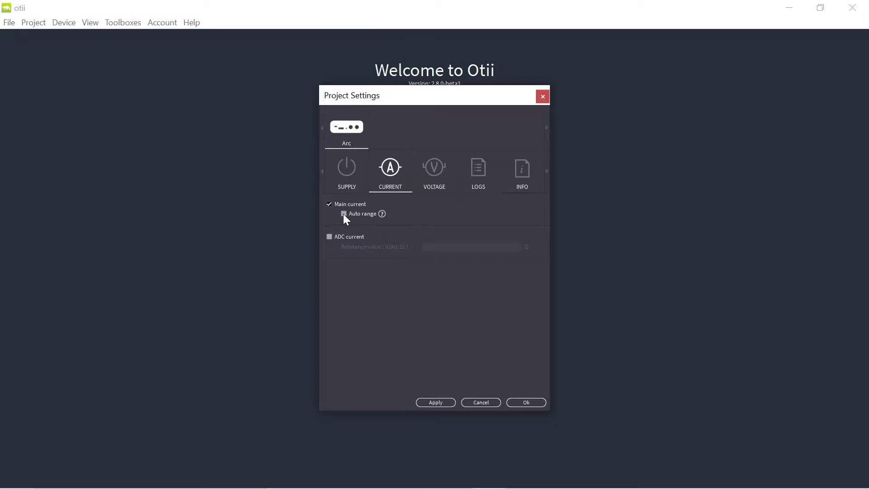
pyautogui.click(346, 178)
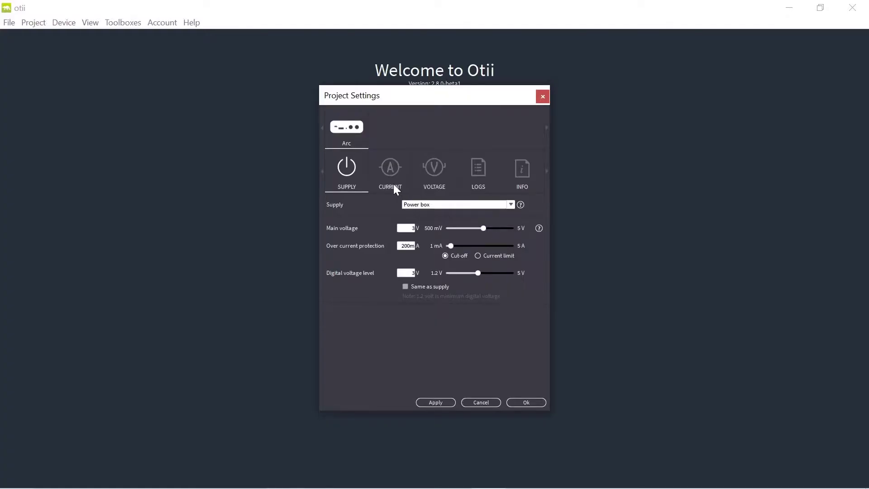
# Step: Switch repeatedly between CURRENT and SUPPLY tabs while enabling Main current auto range
pyautogui.click(392, 186)
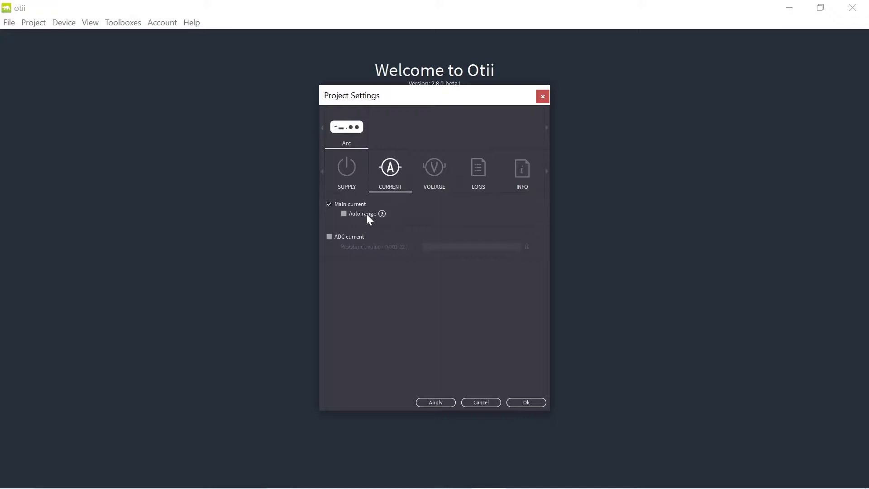
pyautogui.click(344, 179)
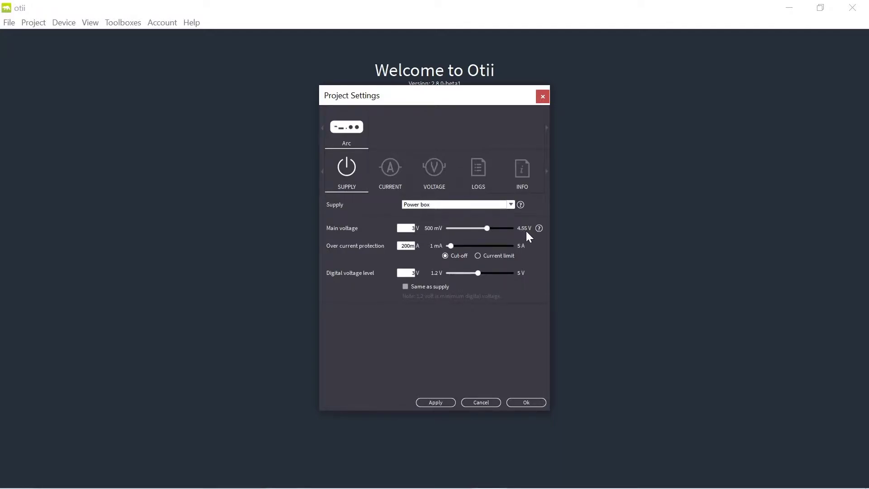
pyautogui.click(385, 184)
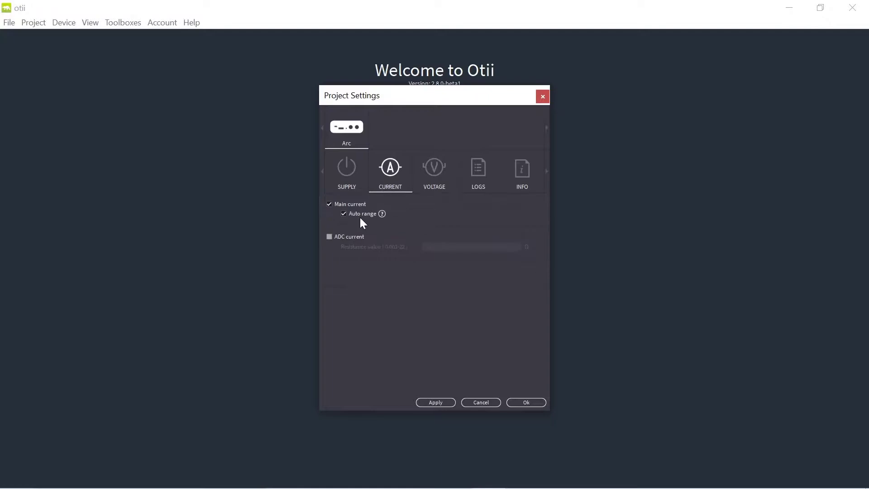
pyautogui.click(347, 177)
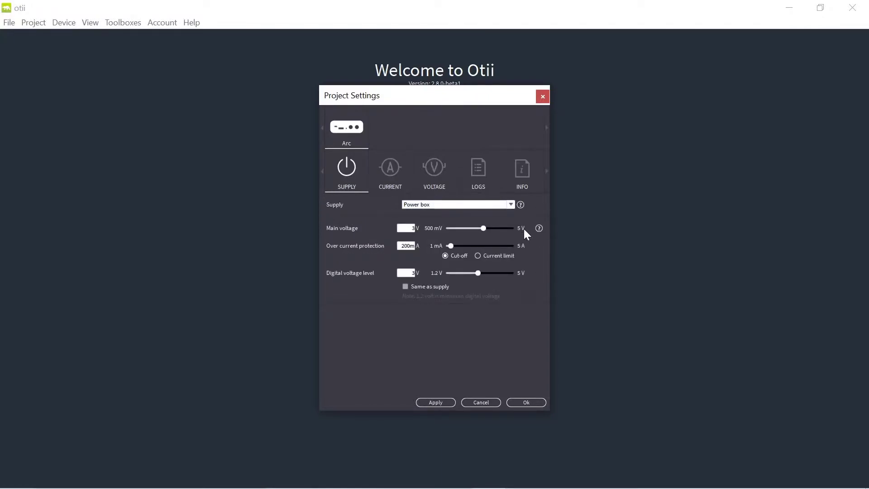
pyautogui.click(392, 181)
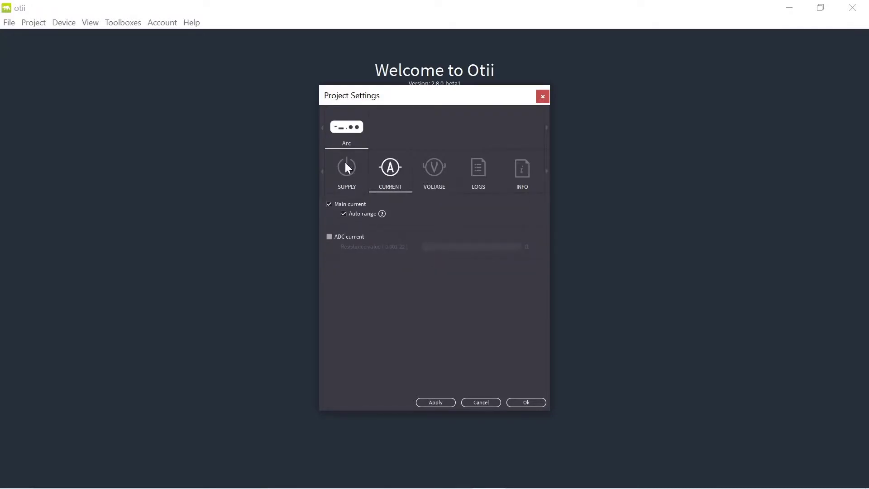
pyautogui.click(352, 173)
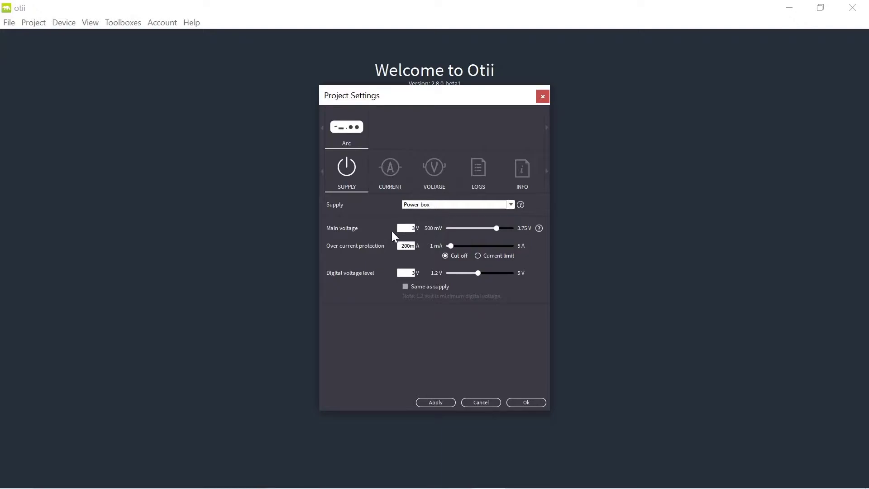
# Step: Review CURRENT and VOLTAGE settings, then enable UART logging on LOGS at 115200 baud
pyautogui.click(392, 181)
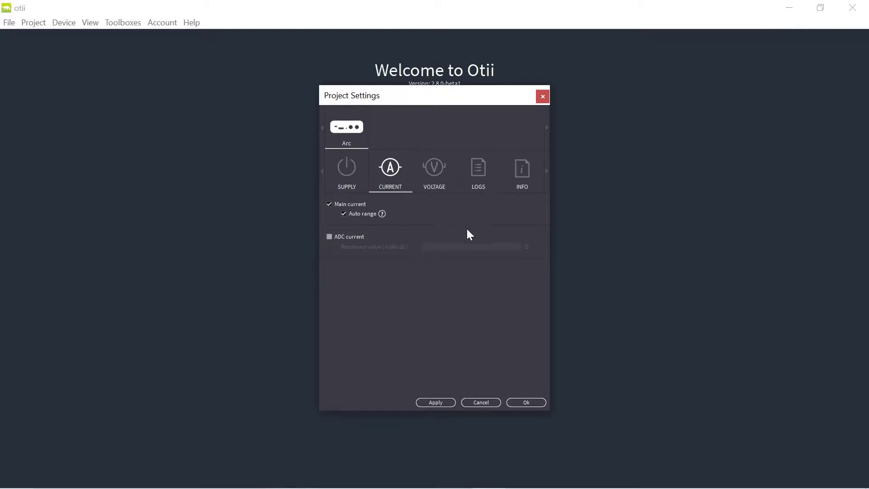
pyautogui.click(436, 169)
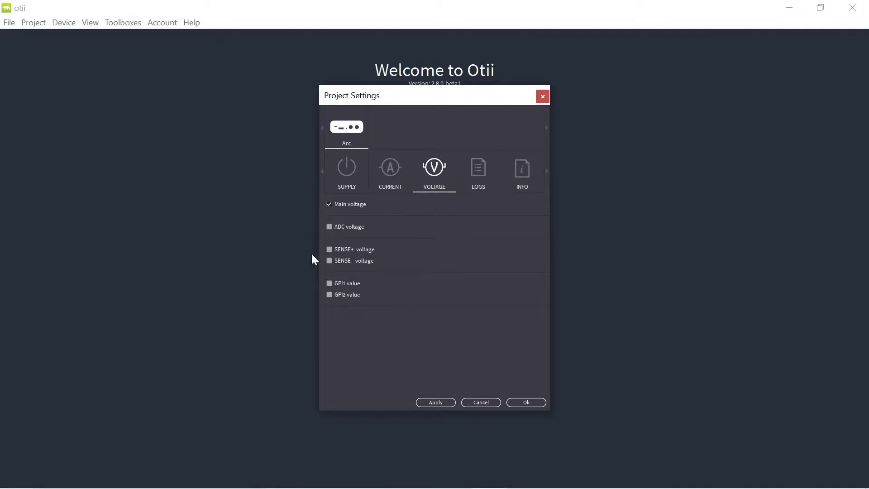
pyautogui.click(479, 181)
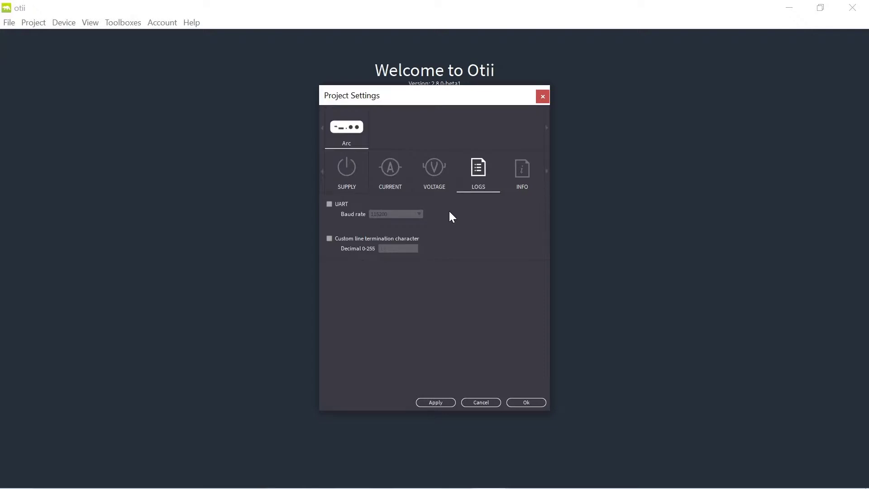
pyautogui.click(330, 204)
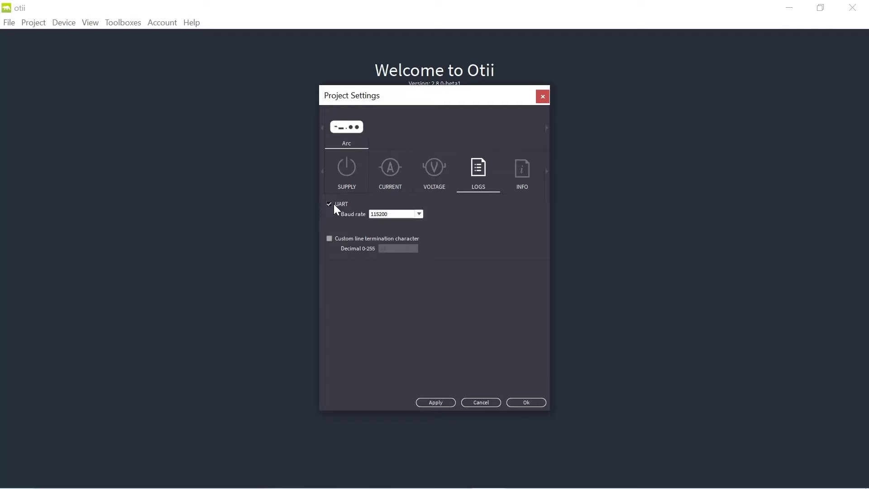
pyautogui.click(419, 215)
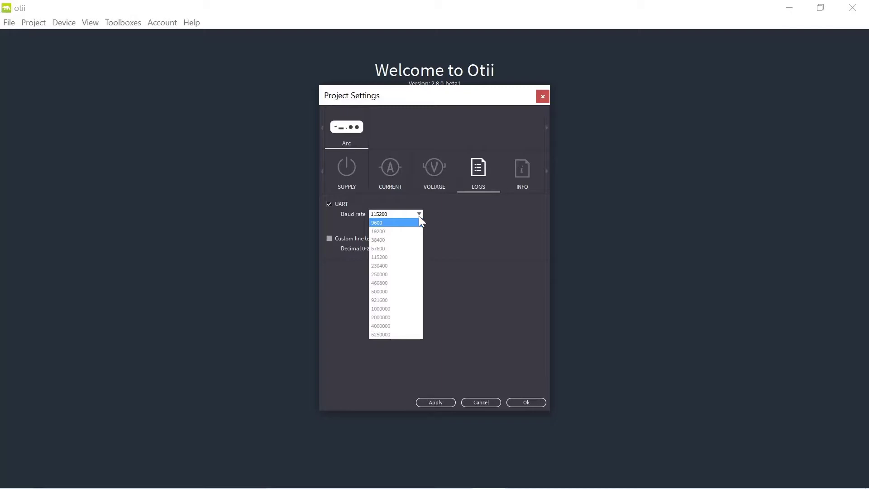
pyautogui.click(452, 209)
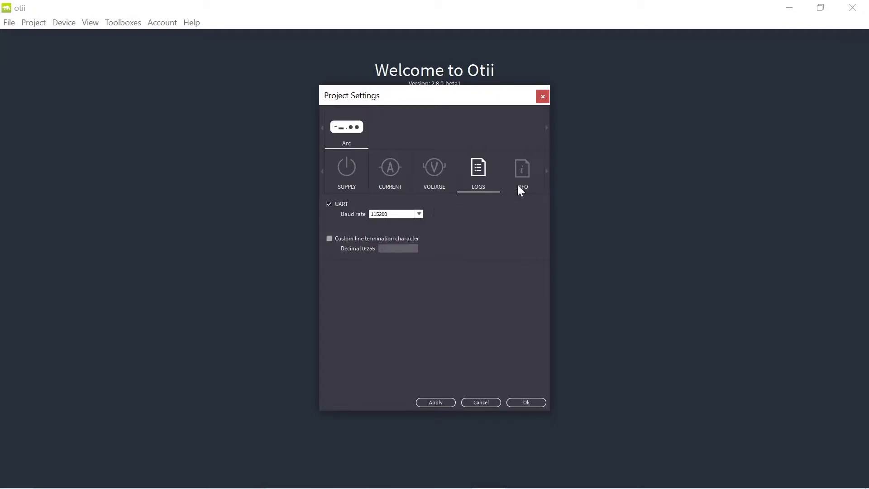
# Step: Apply the project settings and start a new recording with the Arc powered
pyautogui.click(436, 403)
pyautogui.click(528, 402)
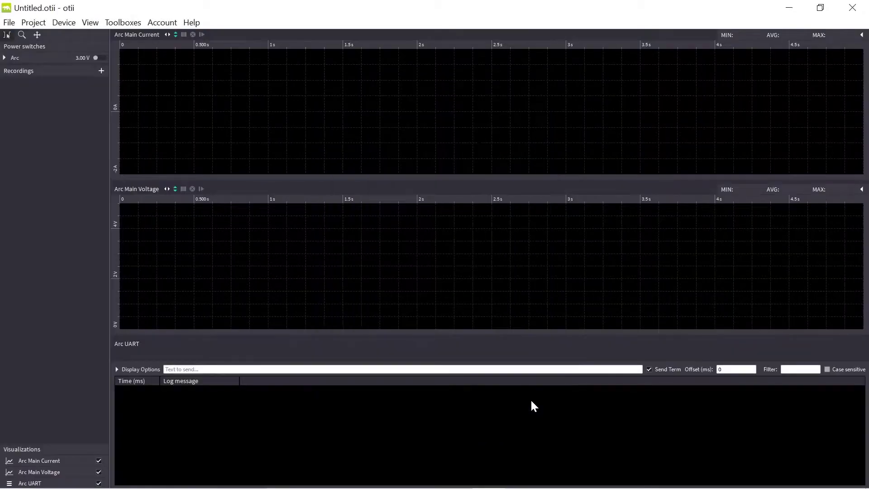
pyautogui.click(101, 69)
pyautogui.click(99, 57)
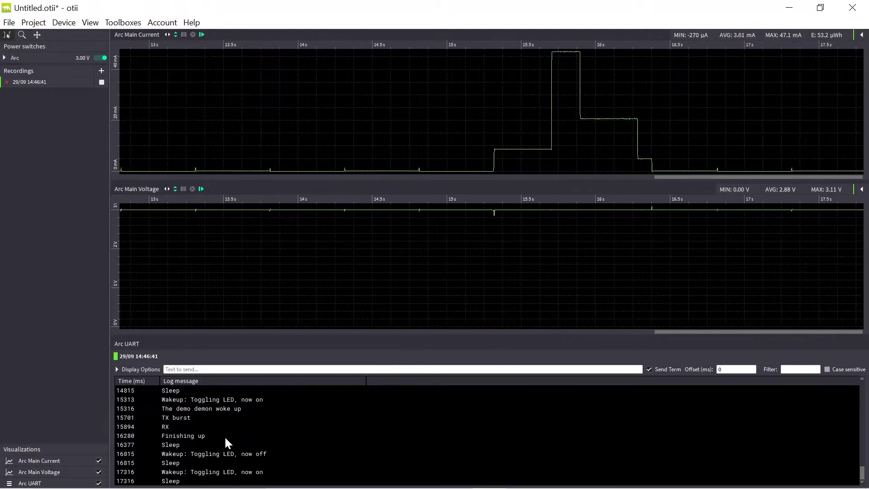
# Step: Hide the Arc Main Voltage graph and make the current graph follow the newest data
pyautogui.click(99, 472)
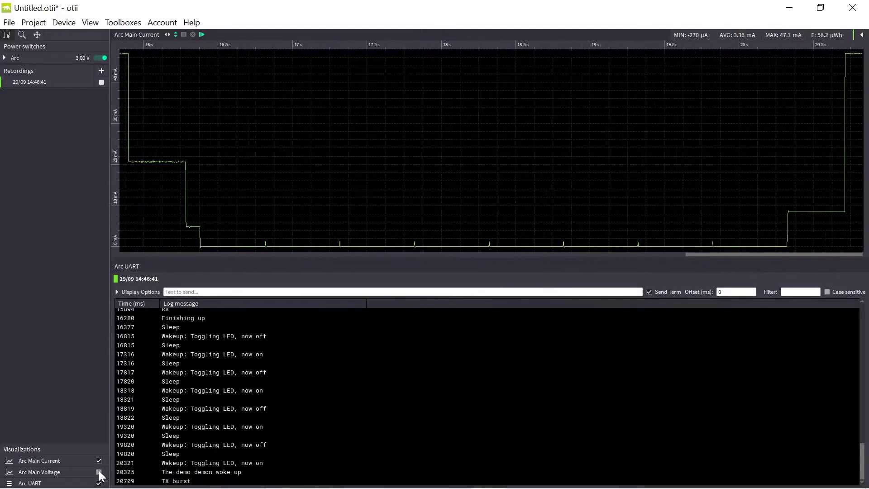
pyautogui.click(391, 173)
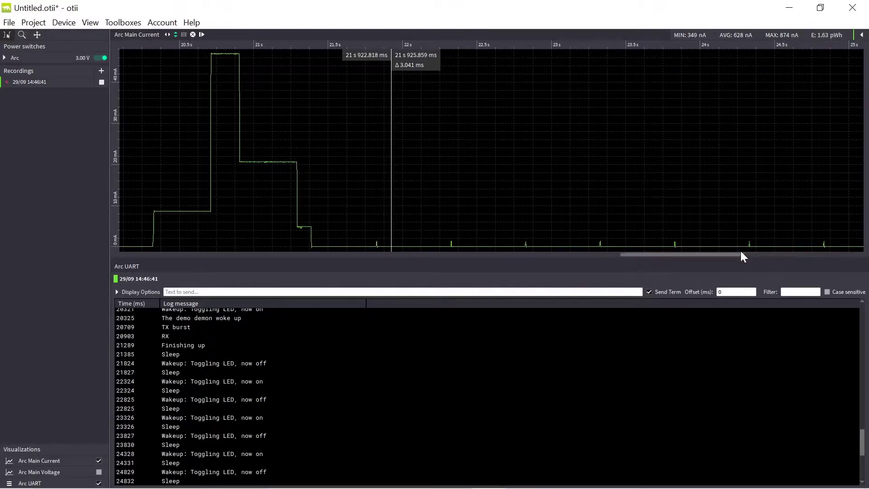
pyautogui.click(202, 34)
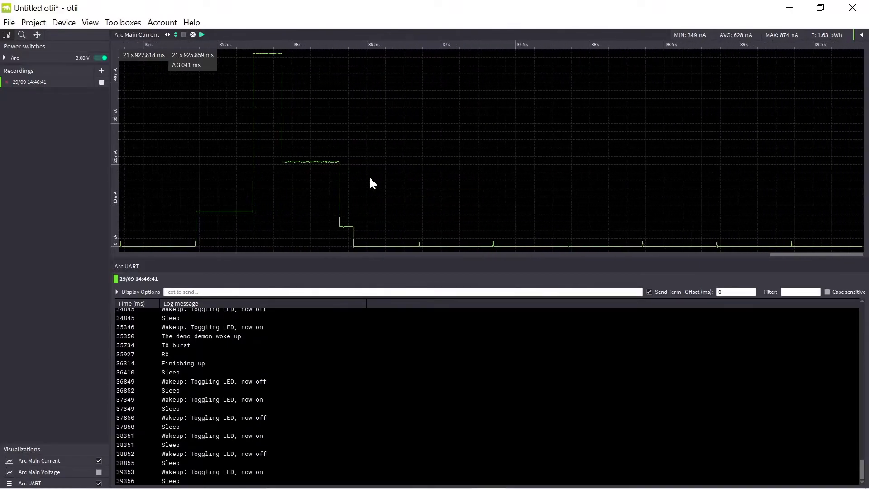
# Step: Re-enable live following and fit the growing recording to the graph width and height
pyautogui.scroll(-1, 412, 156)
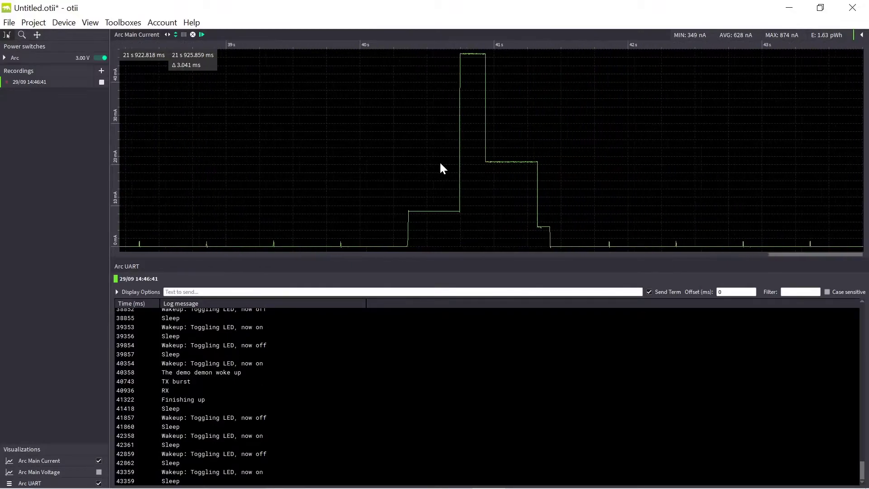
pyautogui.scroll(-5, 442, 164)
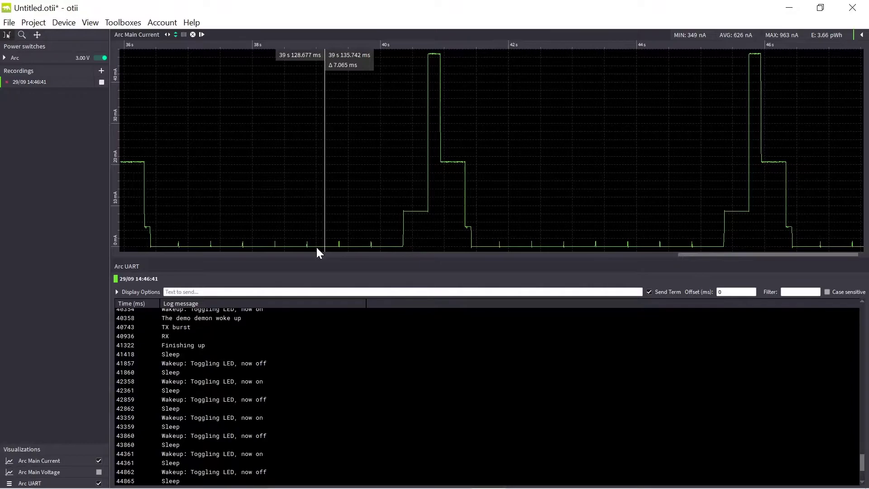
pyautogui.scroll(5, 316, 245)
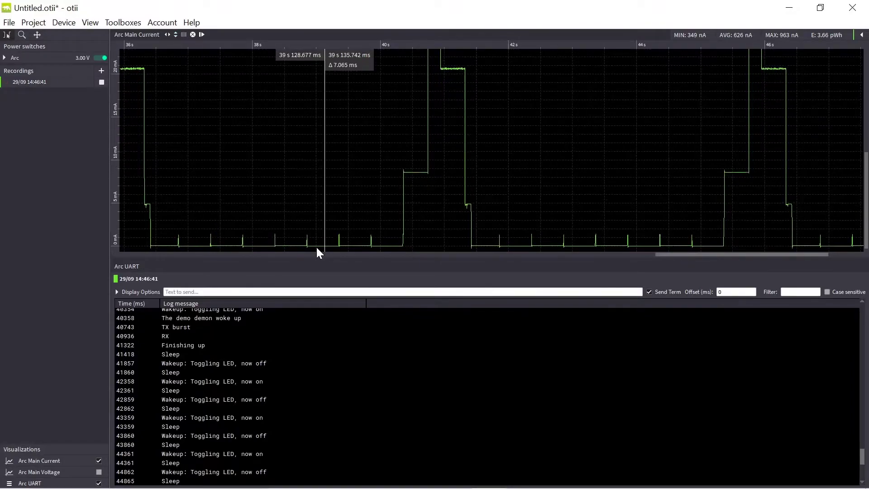
pyautogui.scroll(-4, 316, 246)
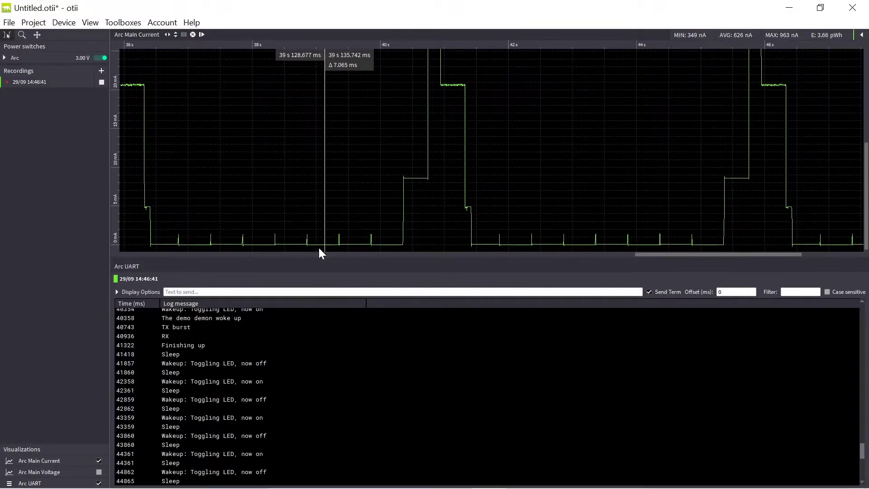
pyautogui.scroll(-3, 318, 250)
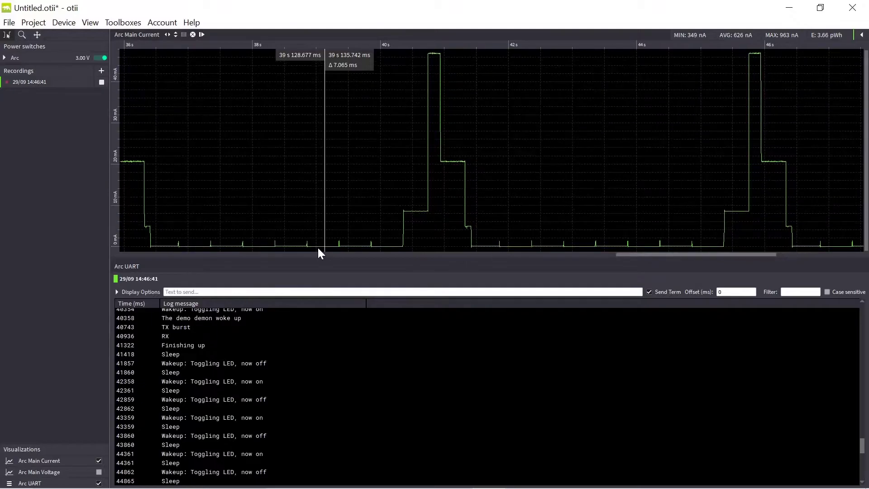
pyautogui.press('alt')
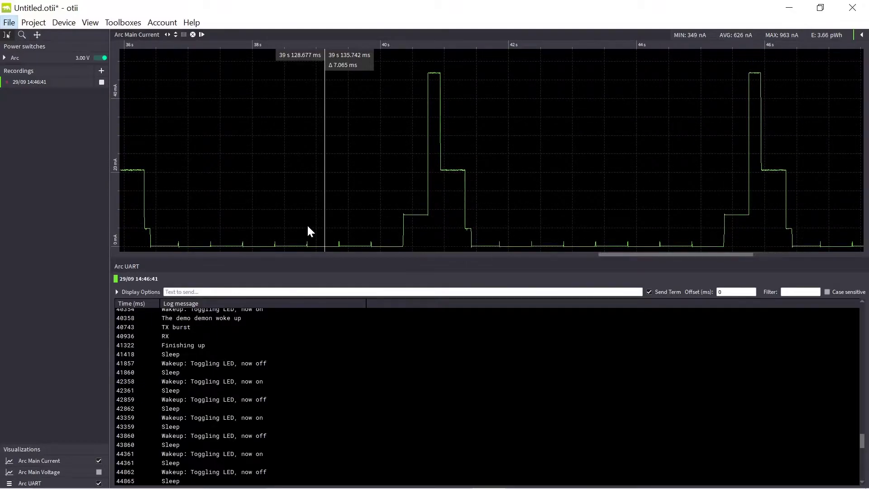
pyautogui.click(201, 35)
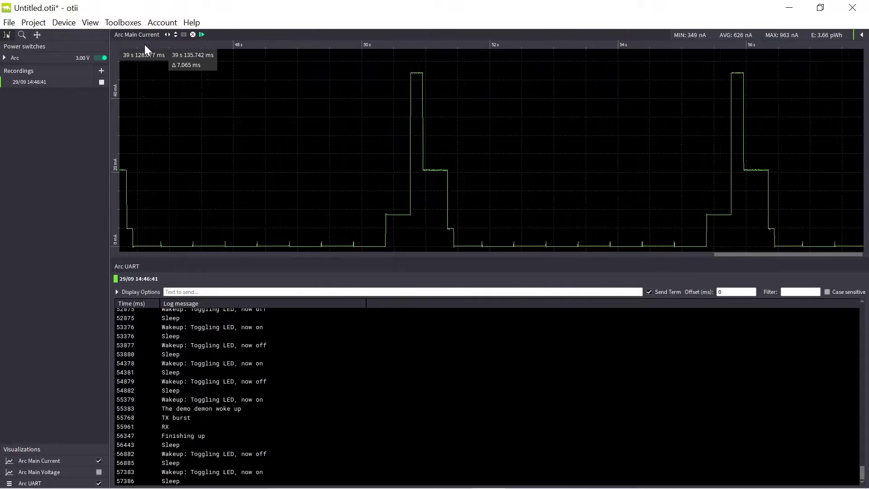
pyautogui.click(168, 36)
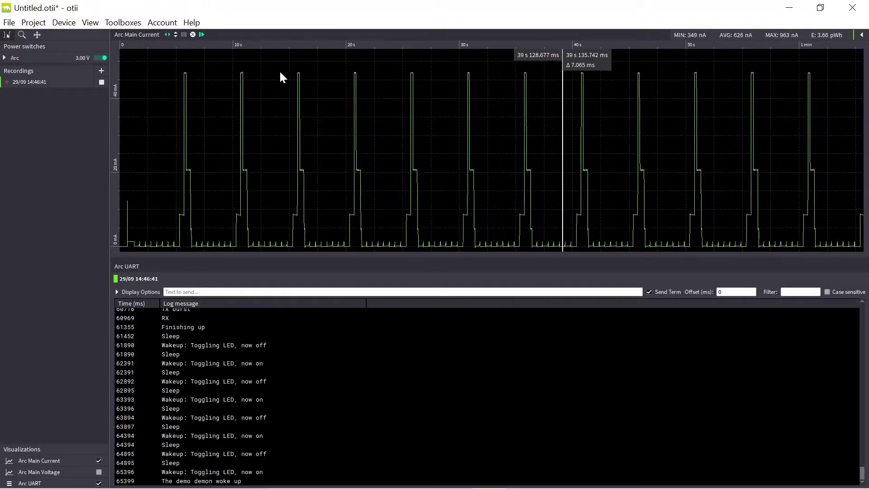
pyautogui.click(176, 36)
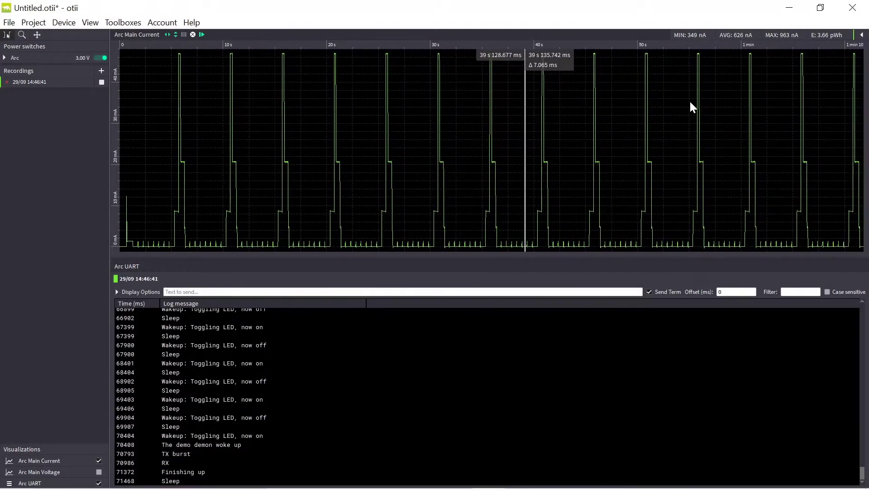
pyautogui.click(175, 35)
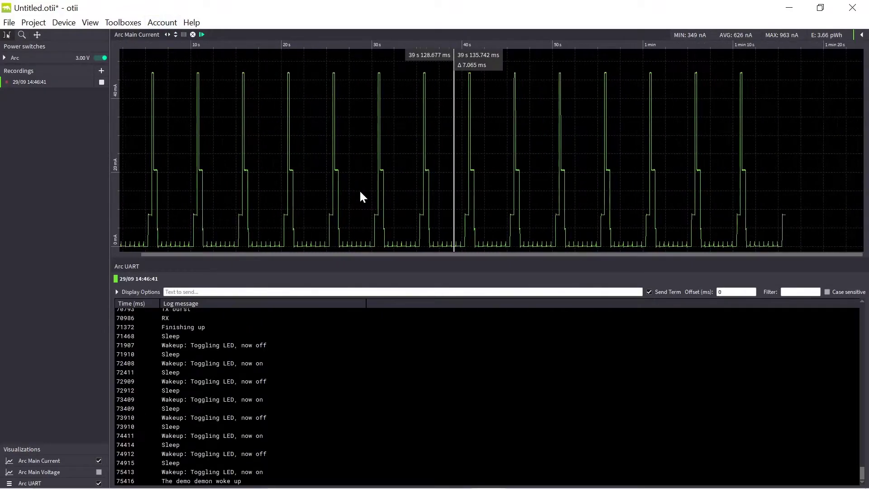
# Step: Zoom into the latest wake-up pulses, resume following, then stop and place a marker
pyautogui.scroll(2, 361, 192)
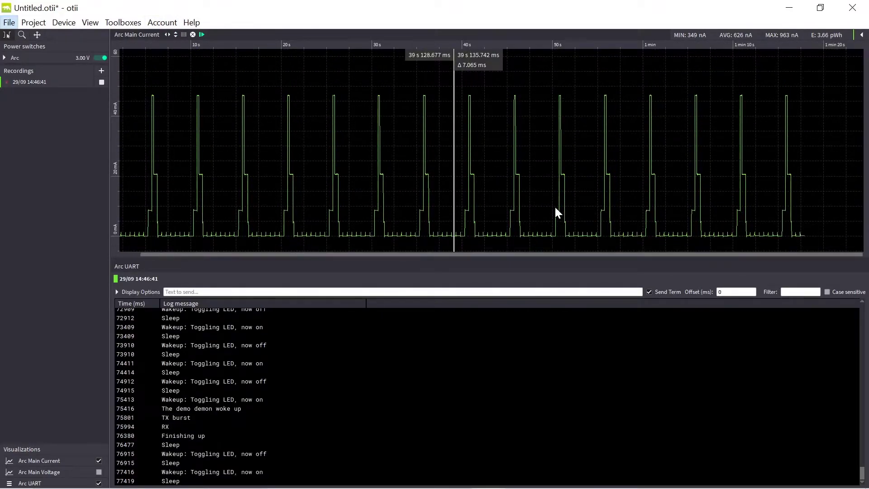
pyautogui.scroll(5, 570, 234)
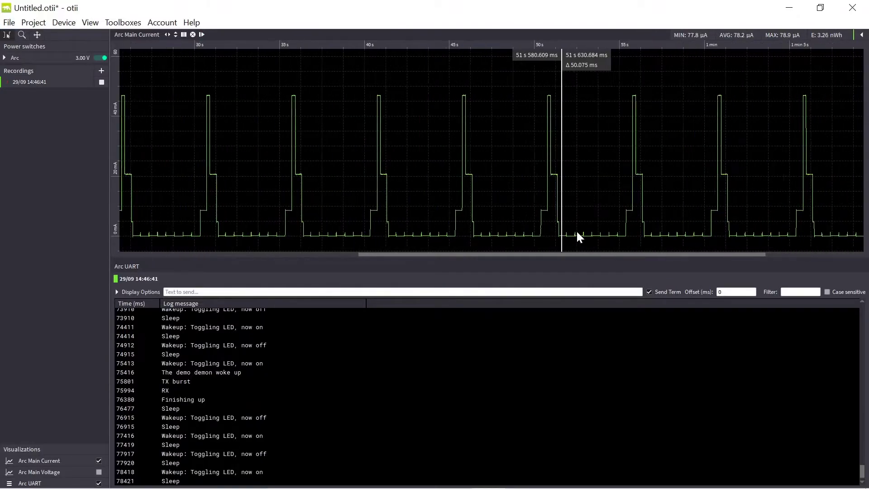
pyautogui.scroll(1, 577, 230)
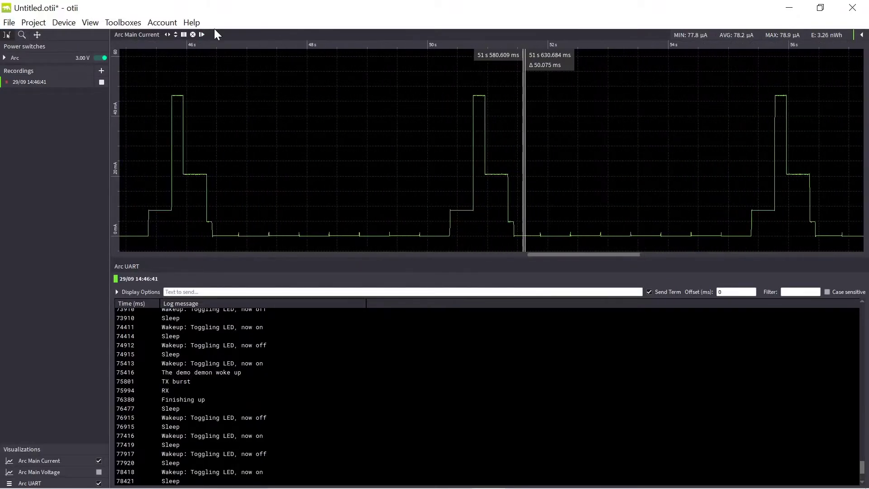
pyautogui.click(203, 34)
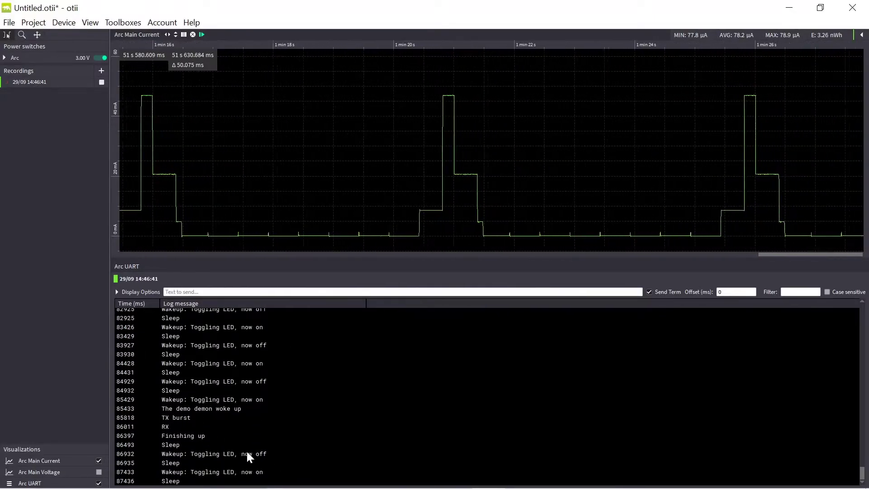
pyautogui.click(487, 173)
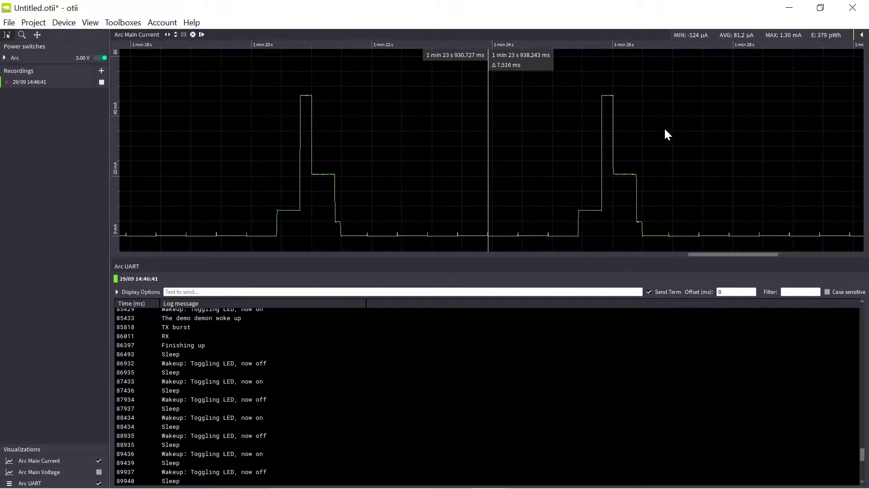
# Step: Select the 1.240 s wake-up burst from 1 min 25.35 s to 1 min 26.59 s, averaging 16.8 mA
pyautogui.click(390, 230)
pyautogui.moveTo(390, 230); pyautogui.dragTo(411, 228)
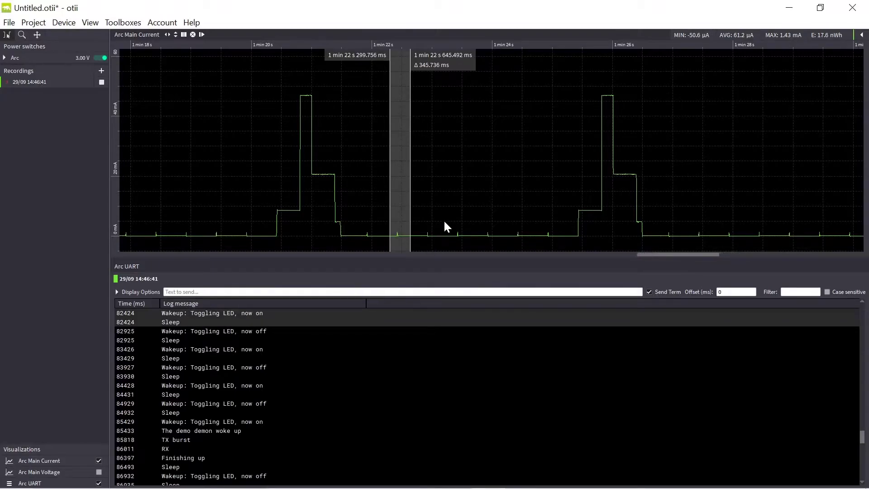
pyautogui.moveTo(444, 223); pyautogui.dragTo(462, 223)
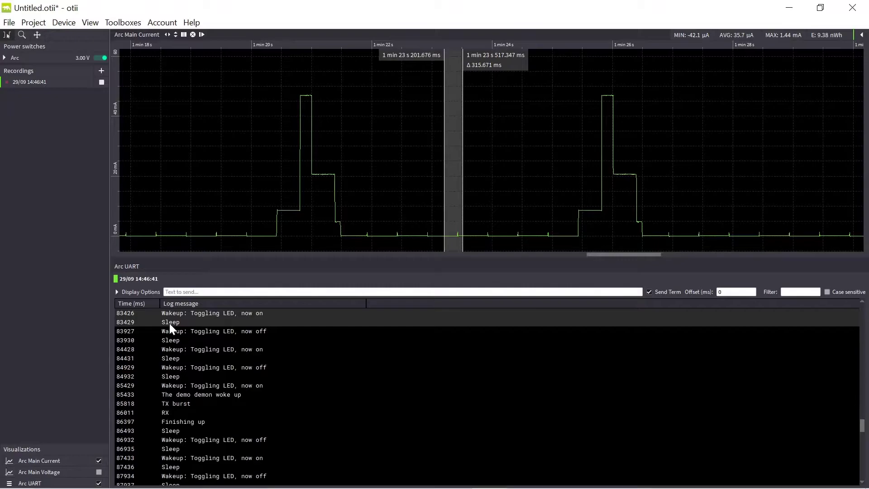
pyautogui.moveTo(574, 230); pyautogui.dragTo(648, 223)
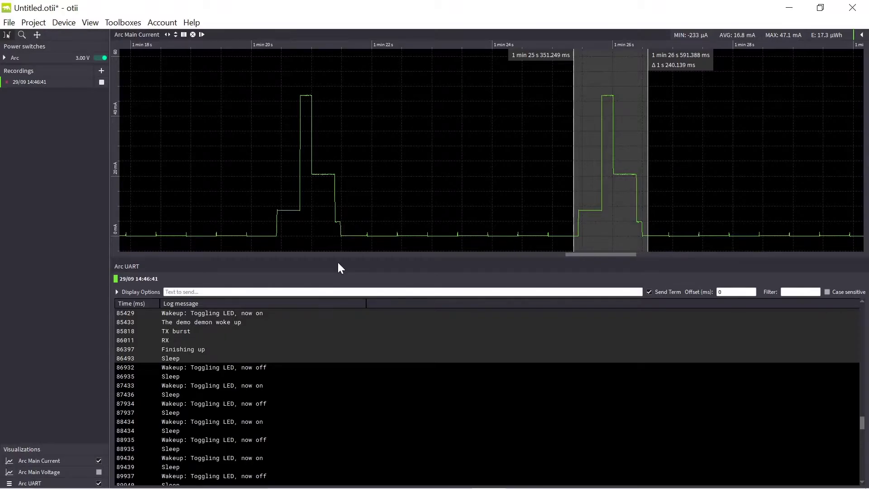
# Step: Drop the pulse selection, zoom the vertical axis, and select a short stretch of sleep current
pyautogui.click(454, 204)
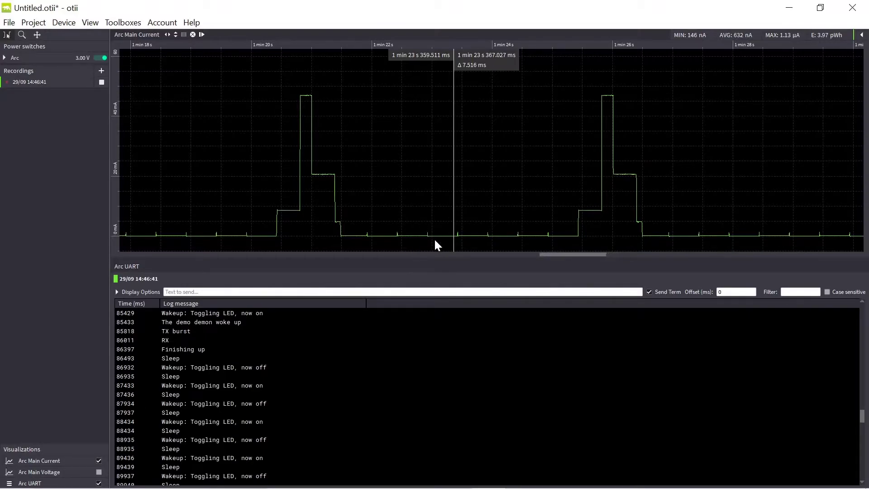
pyautogui.scroll(1, 432, 242)
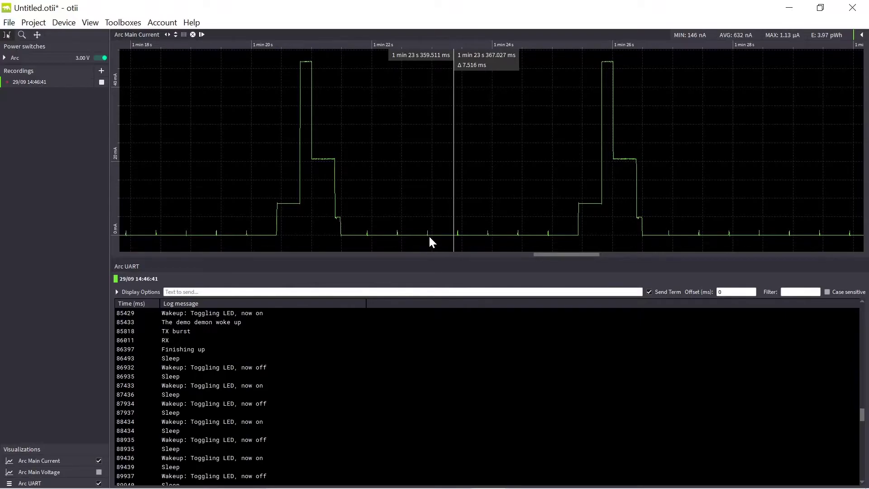
pyautogui.scroll(2, 427, 237)
pyautogui.moveTo(430, 238); pyautogui.dragTo(455, 238)
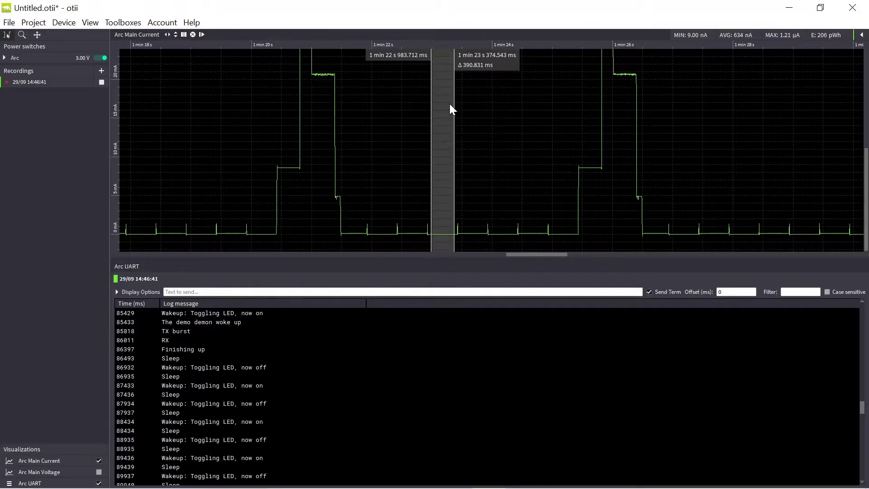
# Step: Clear the selection and select 285.607 ms of sleep current near 1 min 23 s (636 nA average)
pyautogui.rightClick(475, 175)
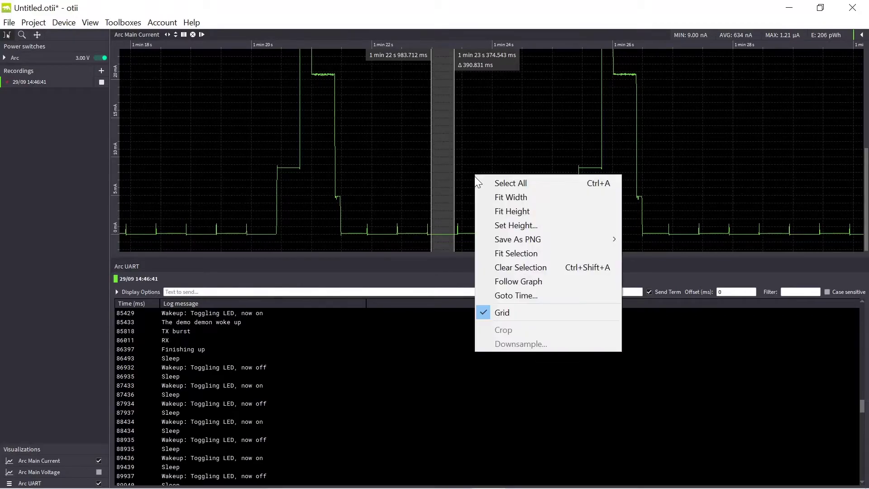
pyautogui.click(518, 268)
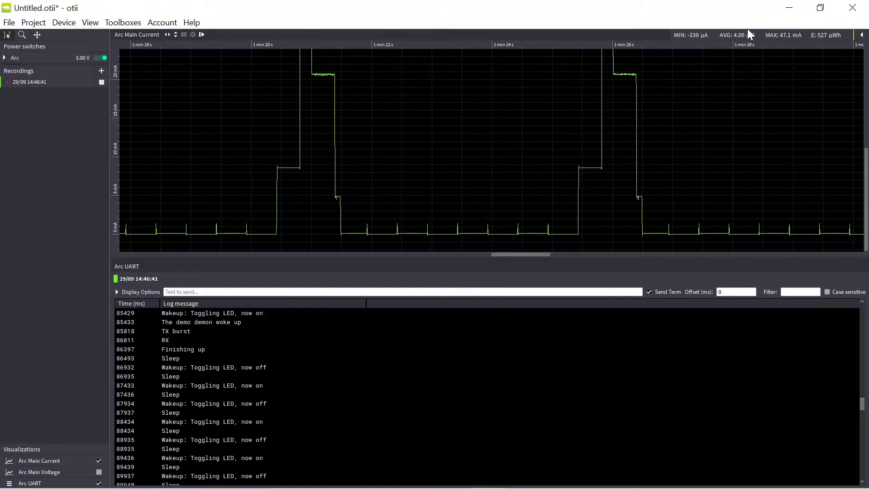
pyautogui.click(418, 235)
pyautogui.click(434, 237)
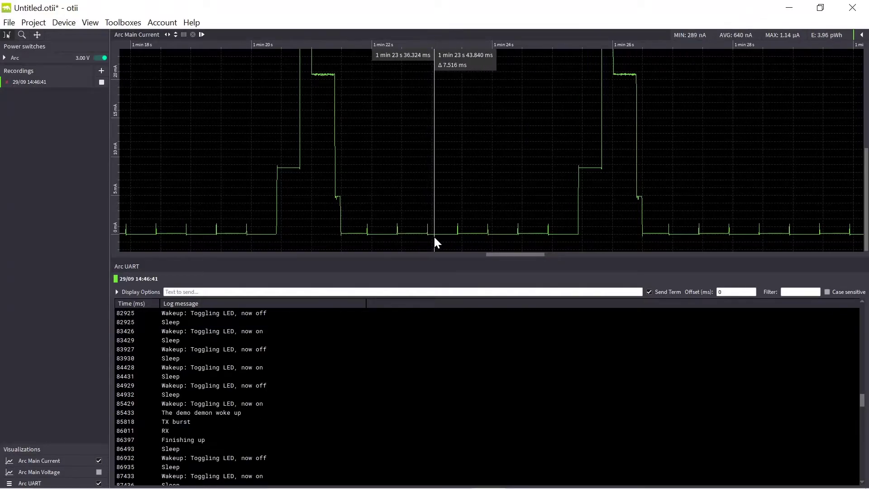
pyautogui.moveTo(434, 237); pyautogui.dragTo(451, 239)
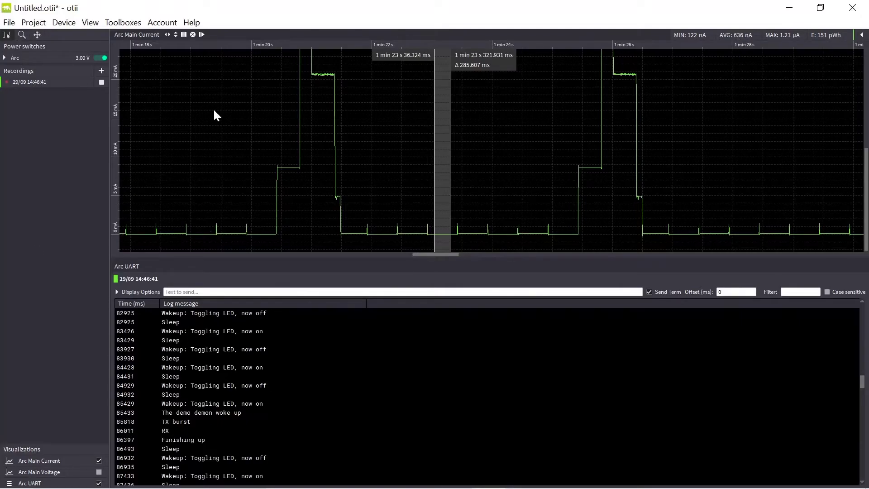
# Step: Clear the sleep selection, jump to live data, and mark the point at 3 min 16.580 s
pyautogui.rightClick(424, 128)
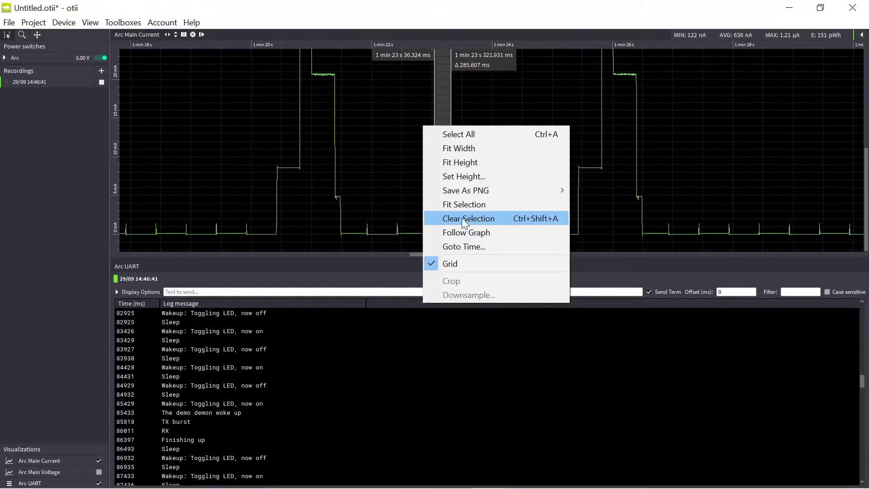
pyautogui.click(463, 219)
pyautogui.click(201, 34)
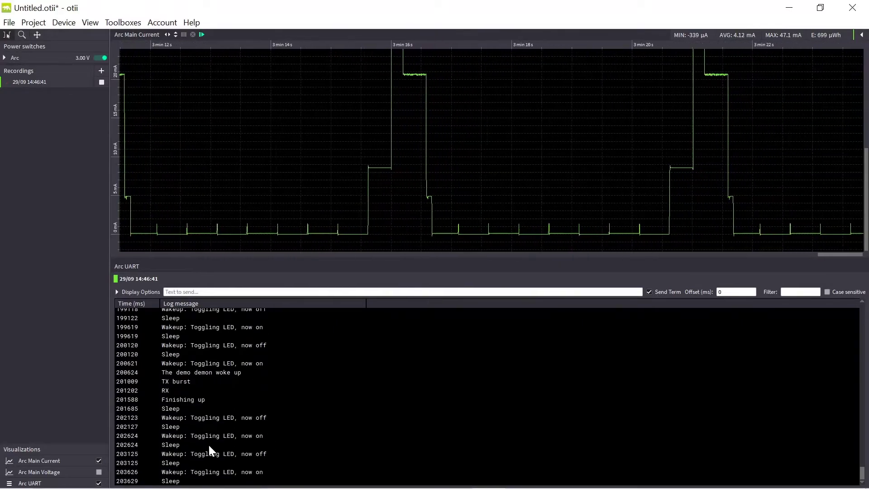
pyautogui.click(503, 91)
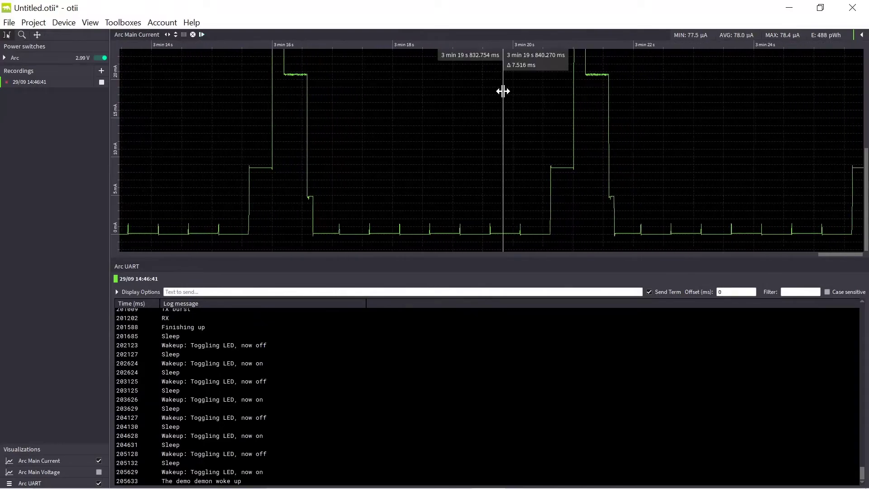
pyautogui.scroll(13, 259, 376)
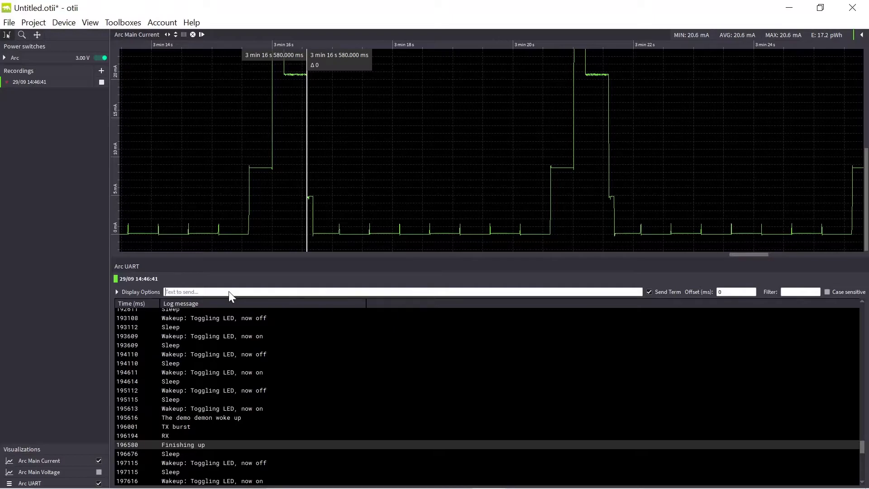
# Step: Enter the ATi command, catch up to the live end, mark a point, and stop recording
pyautogui.write('ATi')
pyautogui.hotkey('ctrl', 'a')
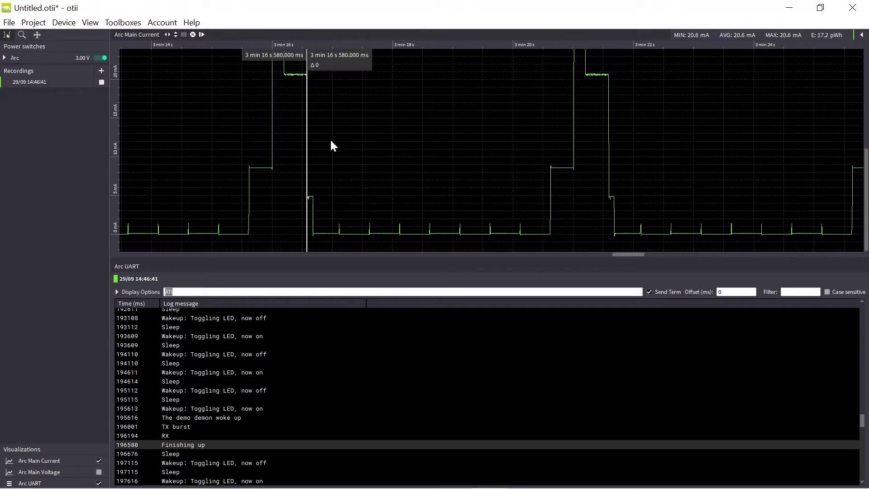
pyautogui.click(202, 35)
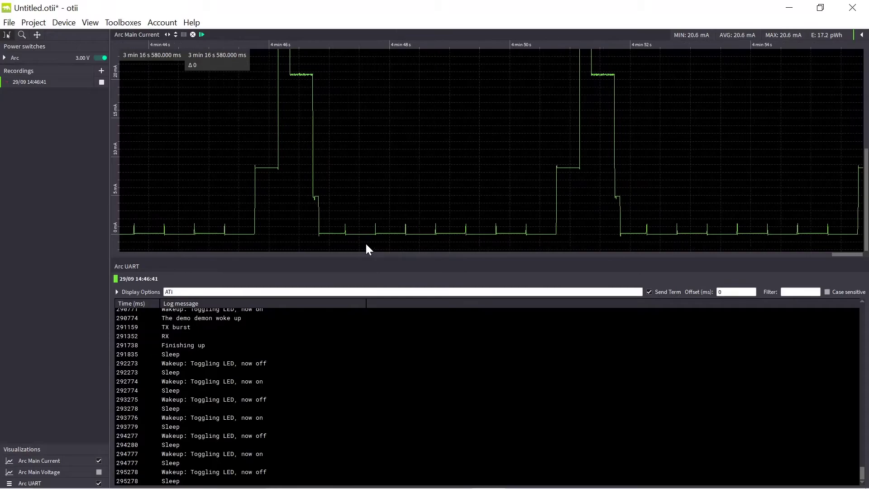
pyautogui.press('alt')
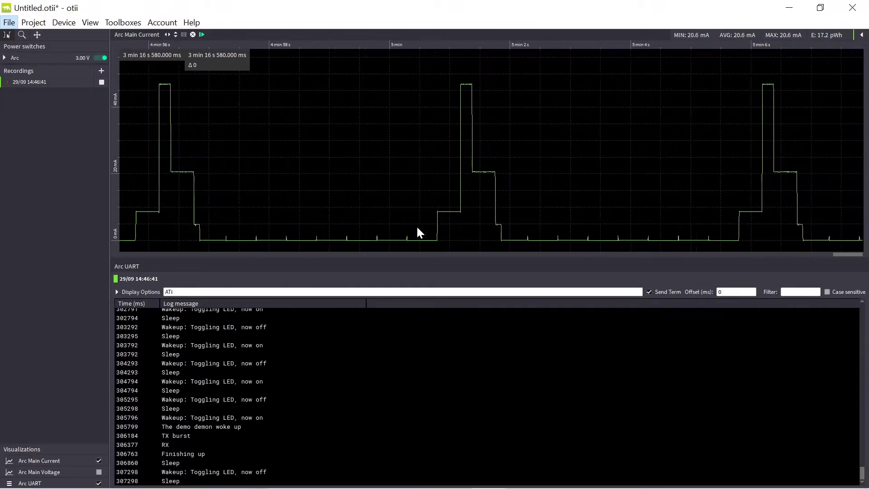
pyautogui.click(498, 216)
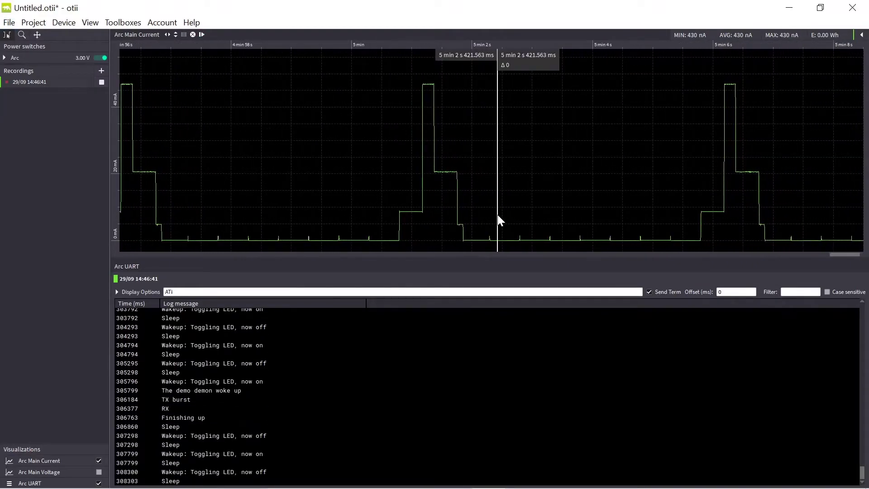
pyautogui.click(102, 81)
# Step: Rename the finished Arc recording, replacing its old name with FW1
pyautogui.rightClick(46, 81)
pyautogui.click(63, 98)
pyautogui.press('End')
pyautogui.press('BackSpace')
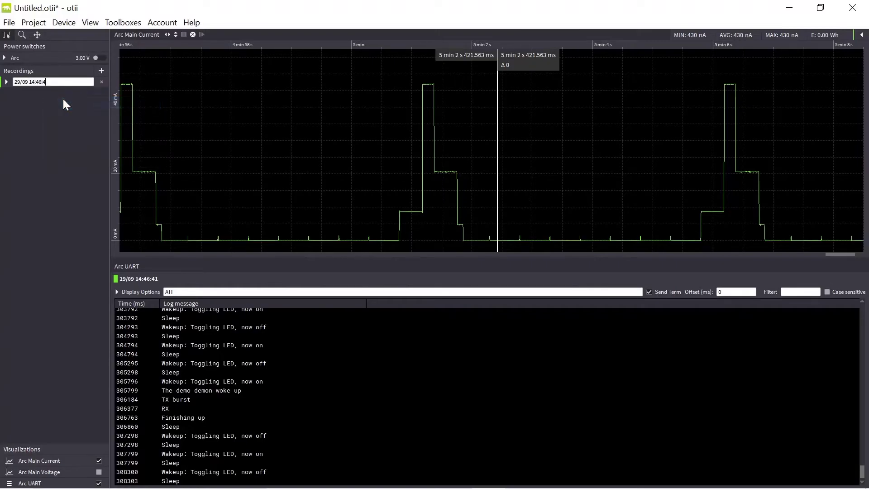
pyautogui.press('BackSpace')
pyautogui.press('BackSpace')
pyautogui.press('BackSpace')
pyautogui.press('BackSpace')
pyautogui.press('BackSpace')
pyautogui.press('BackSpace')
pyautogui.press('BackSpace')
pyautogui.press('BackSpace')
pyautogui.press('BackSpace')
pyautogui.press('BackSpace')
pyautogui.press('BackSpace')
pyautogui.press('BackSpace')
pyautogui.press('BackSpace')
pyautogui.write('FW1')
pyautogui.press('Return')
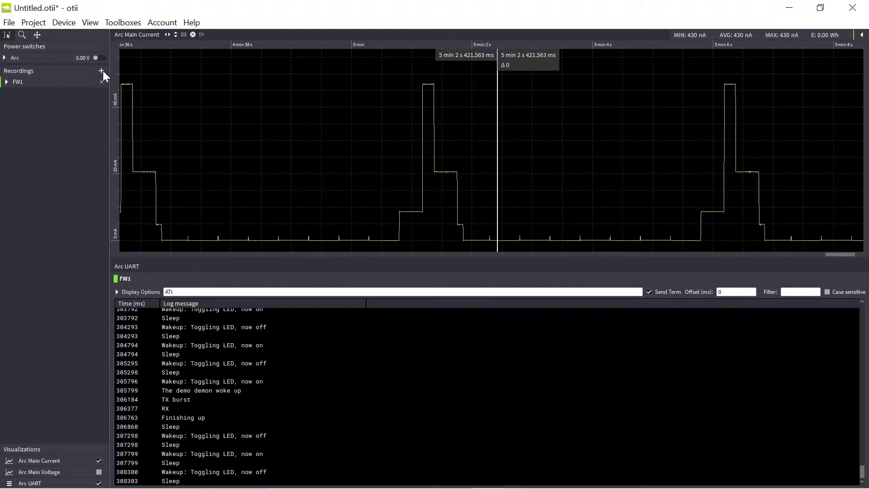
# Step: Clear the graph's marker selection and start a second recording with the Arc powered on
pyautogui.rightClick(175, 86)
pyautogui.click(227, 180)
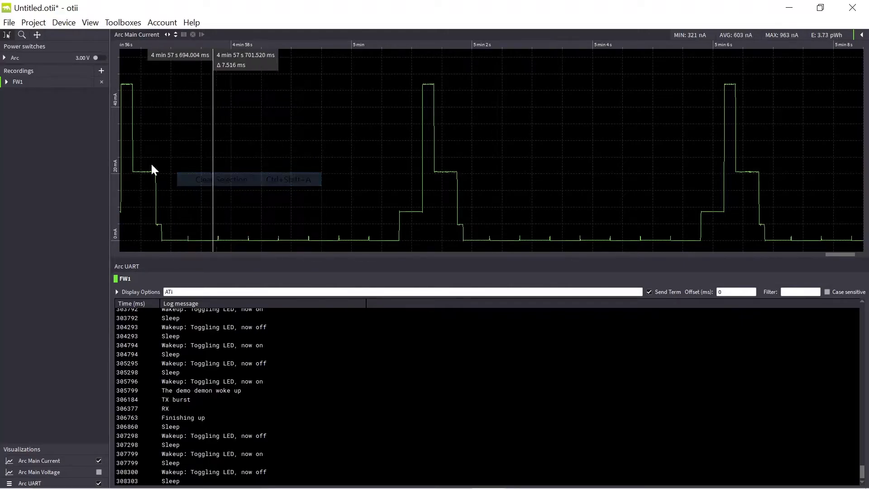
pyautogui.click(101, 70)
pyautogui.click(102, 58)
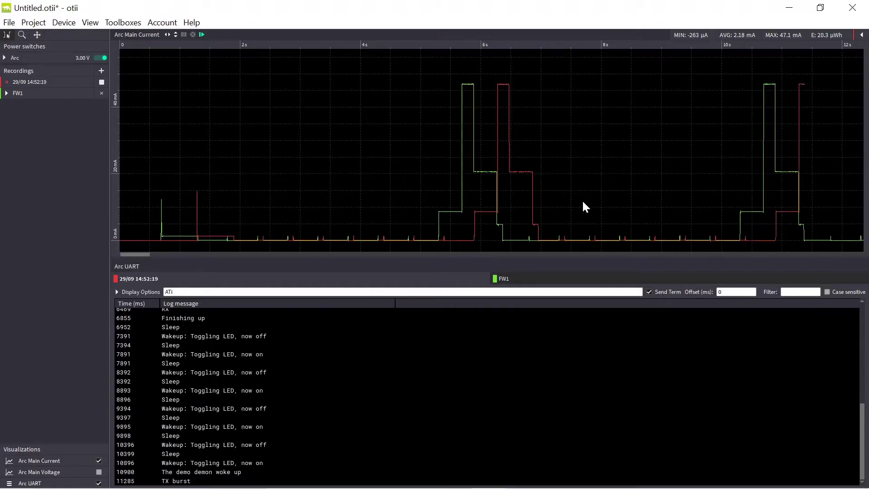
# Step: Place a marker to stop following live data and zoom in on the first current burst
pyautogui.click(557, 188)
pyautogui.scroll(3, 433, 205)
pyautogui.scroll(4, 430, 207)
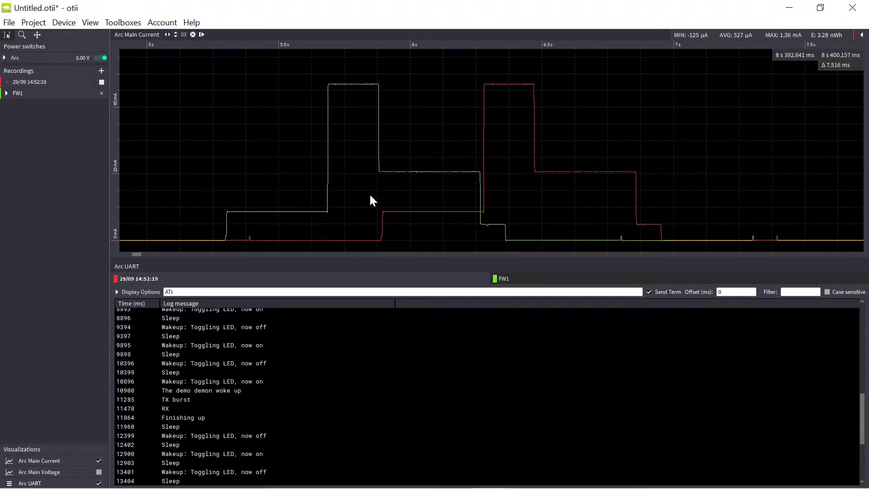
# Step: Select the 5.7–6.2 s burst and offset FW1 by selection to the right to align it
pyautogui.moveTo(327, 197)
pyautogui.mouseDown()
pyautogui.moveTo(458, 219)
pyautogui.moveTo(482, 215)
pyautogui.mouseUp()
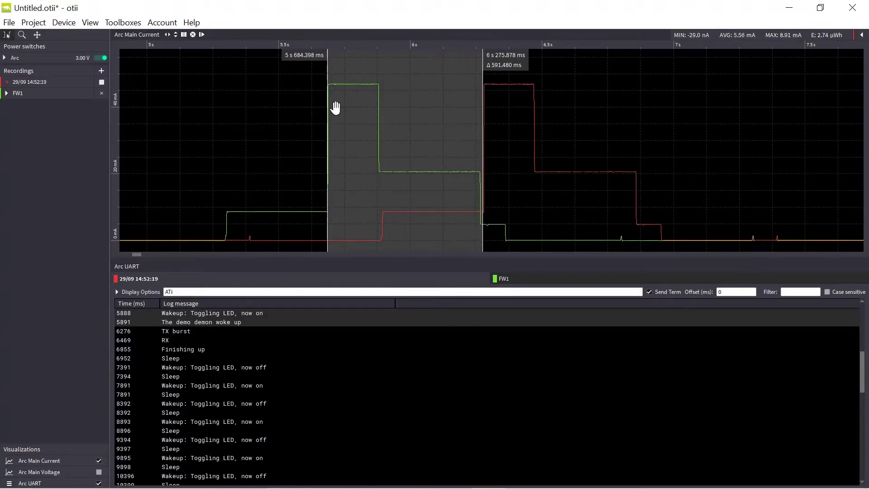
pyautogui.rightClick(26, 93)
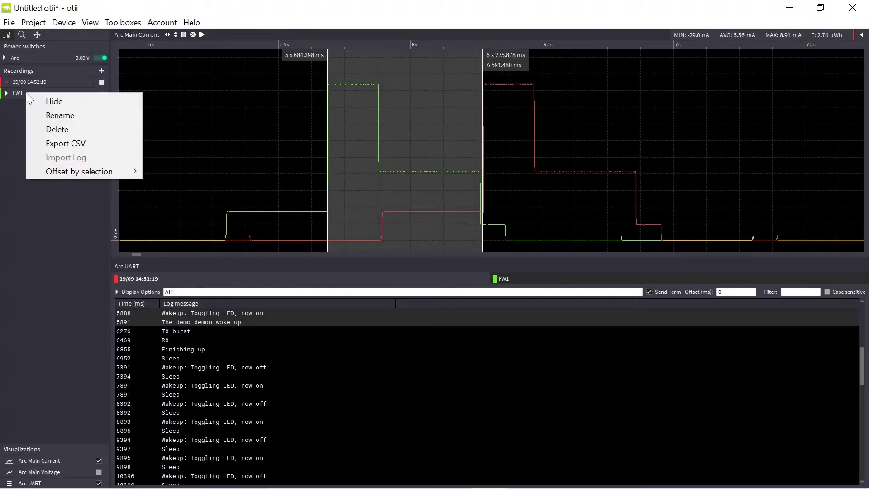
pyautogui.moveTo(80, 172)
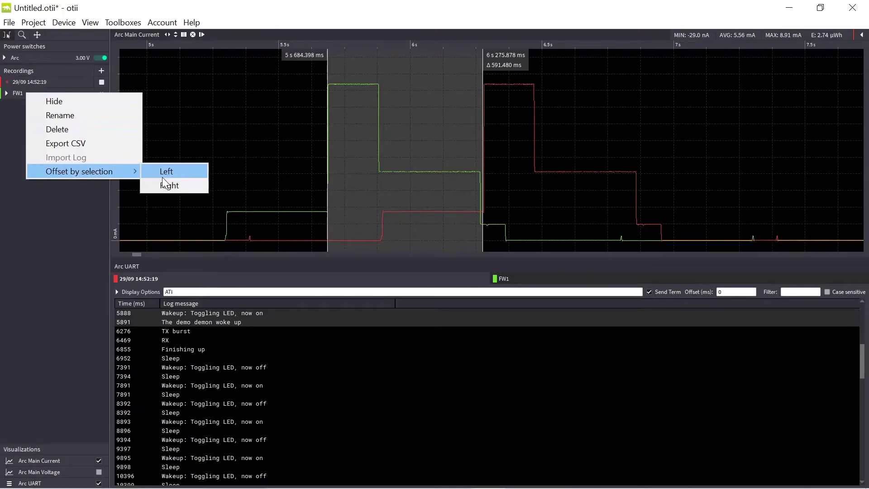
pyautogui.click(172, 183)
# Step: Select the 6.496–6.804 s plateau and expand statistics into a per-recording table
pyautogui.click(233, 165)
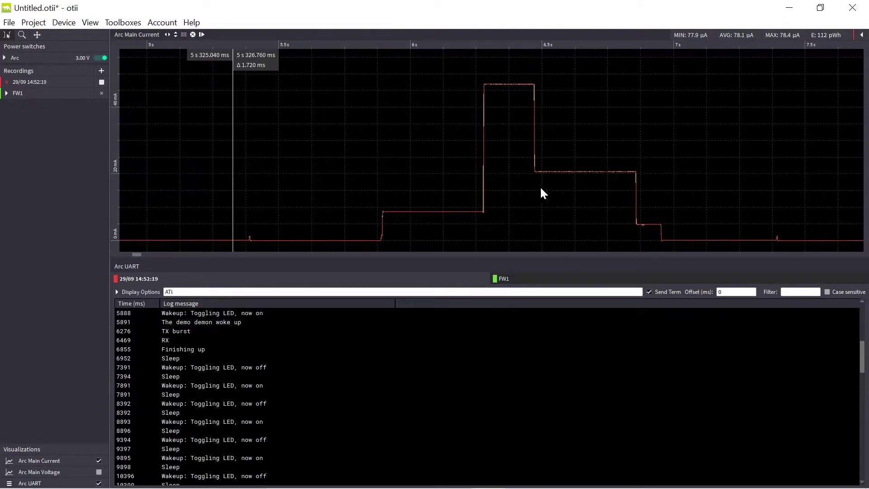
pyautogui.moveTo(541, 189); pyautogui.dragTo(622, 188)
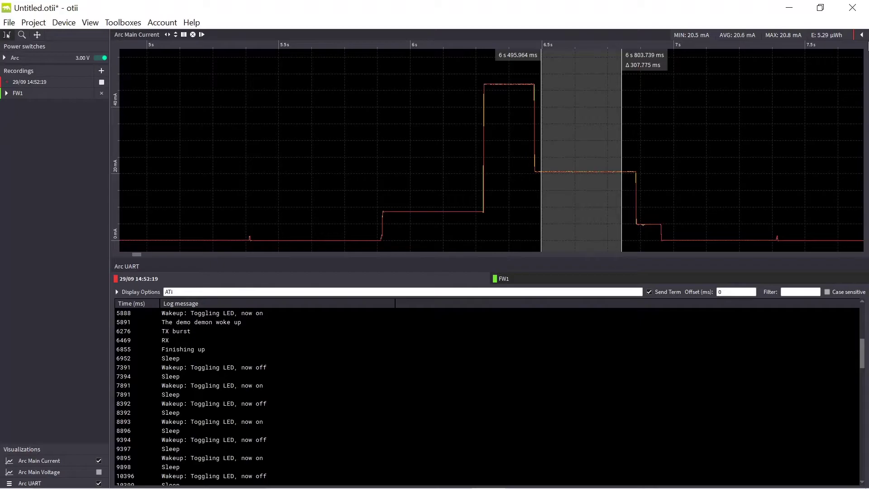
pyautogui.click(862, 34)
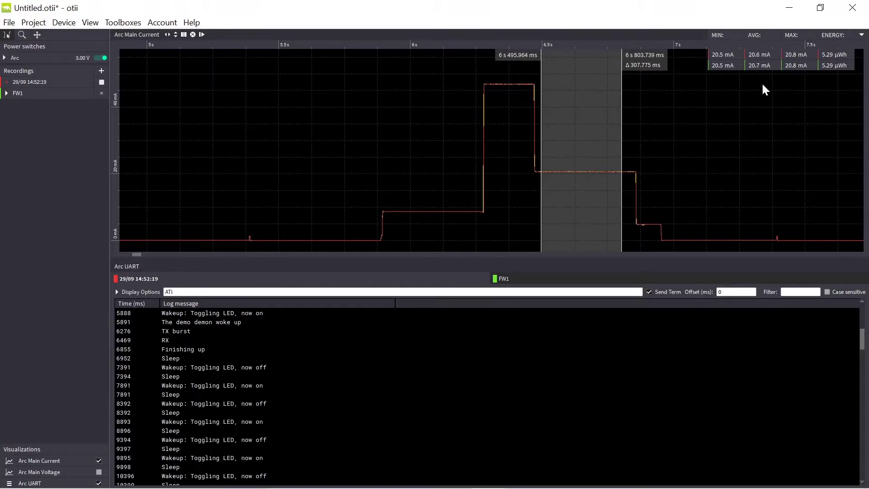
# Step: Stop the second recording and show Project Settings on the CURRENT tab
pyautogui.click(102, 82)
pyautogui.click(33, 23)
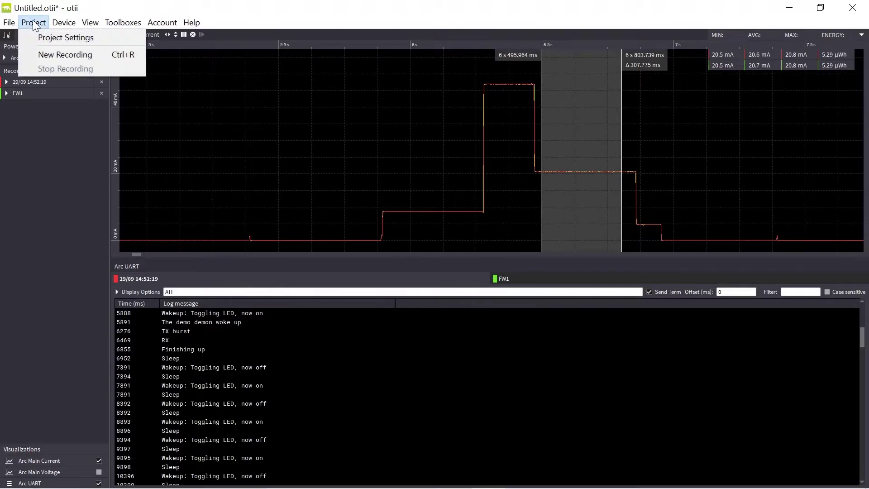
pyautogui.click(48, 38)
pyautogui.click(356, 176)
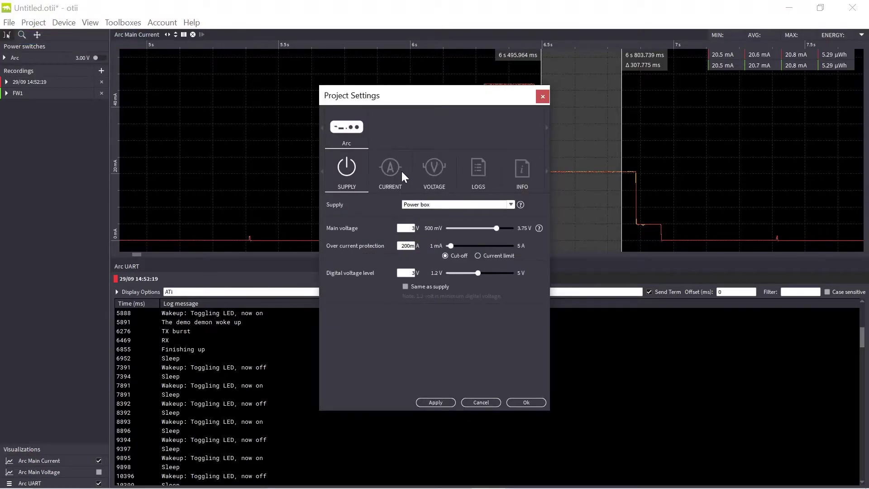
pyautogui.click(390, 179)
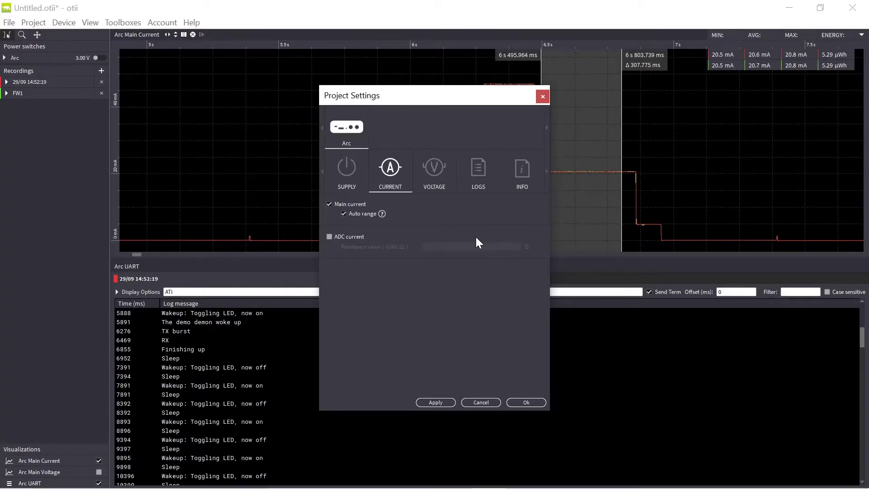
# Step: Enable ADC current with a 1 Ω resistance value and apply the setting
pyautogui.click(330, 236)
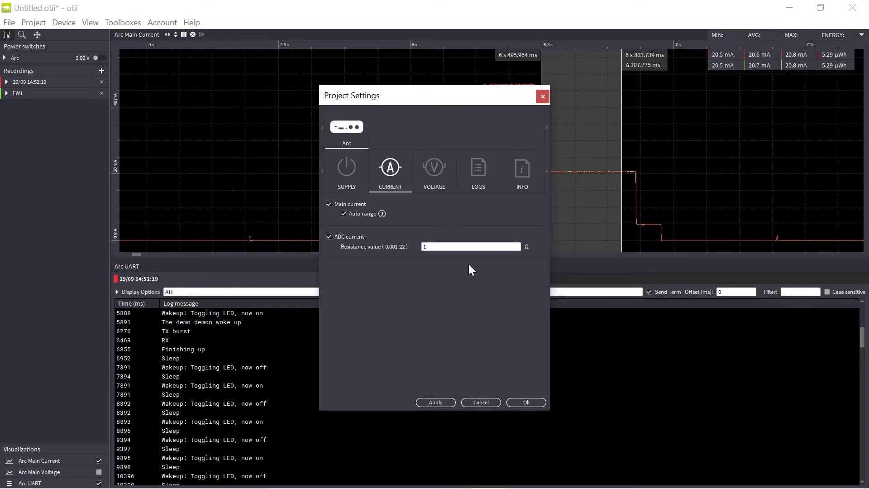
pyautogui.doubleClick(441, 246)
pyautogui.click(441, 399)
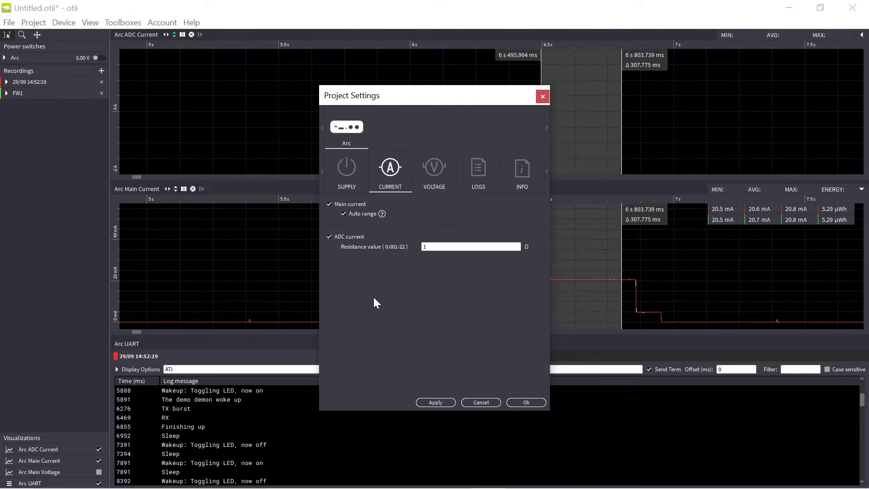
pyautogui.click(432, 172)
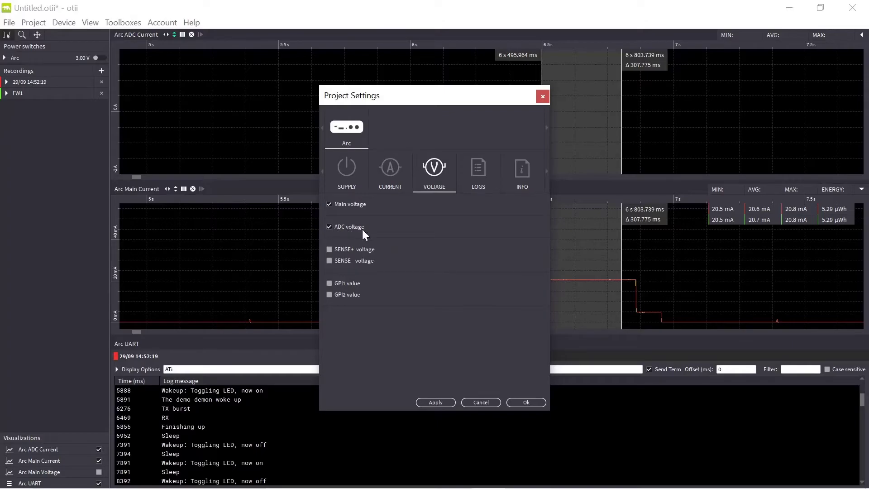
# Step: Apply ADC voltage, SENSE+/SENSE− voltage and GPI1/GPI2 channels, and show Arc Main Voltage
pyautogui.click(435, 402)
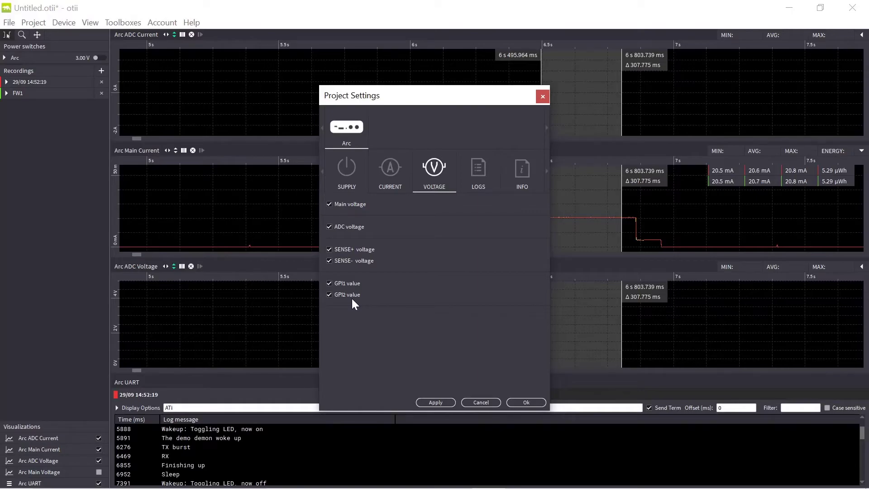
pyautogui.click(443, 403)
pyautogui.click(99, 427)
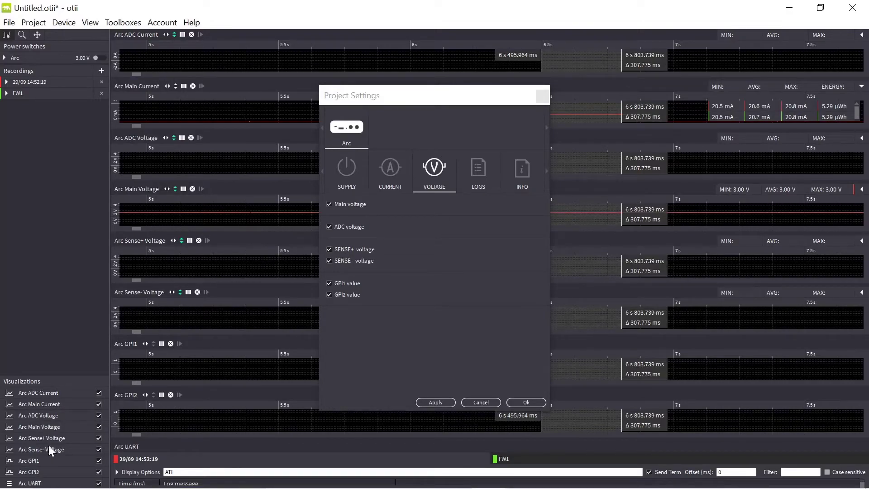
# Step: Expand and collapse the Arc power switch entry, then confirm Project Settings with Ok
pyautogui.click(5, 58)
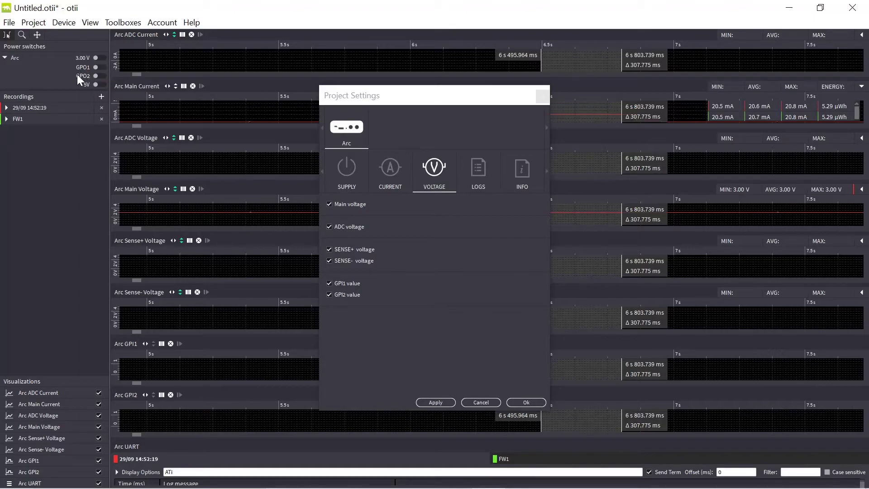
pyautogui.click(5, 58)
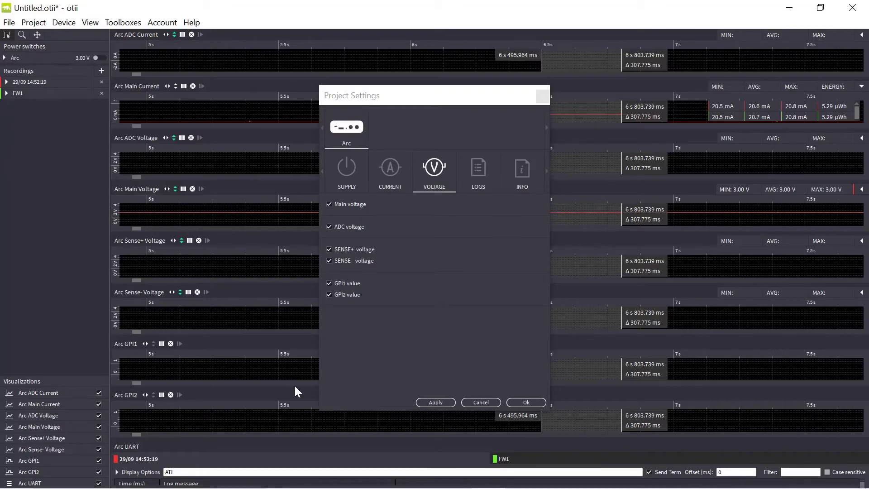
pyautogui.click(479, 403)
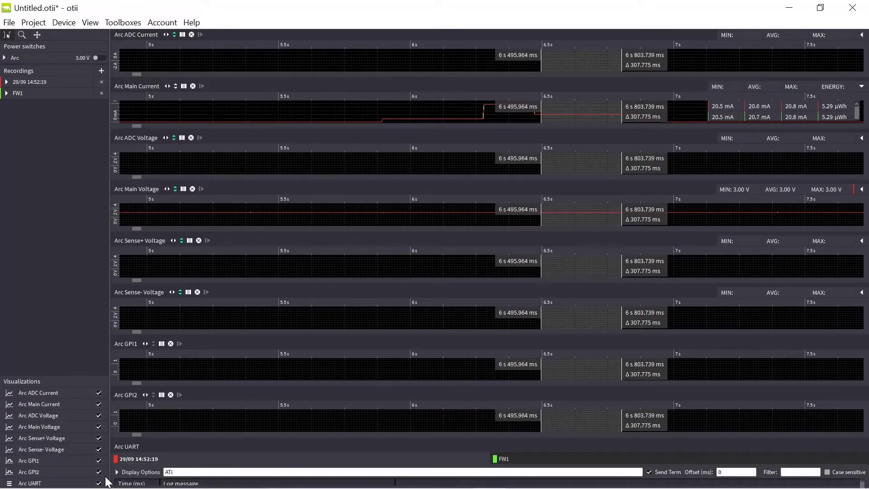
# Step: Hide the GPI2, GPI1, Sense−, Sense+, ADC Voltage, ADC Current and Main Voltage charts
pyautogui.click(99, 471)
pyautogui.click(99, 460)
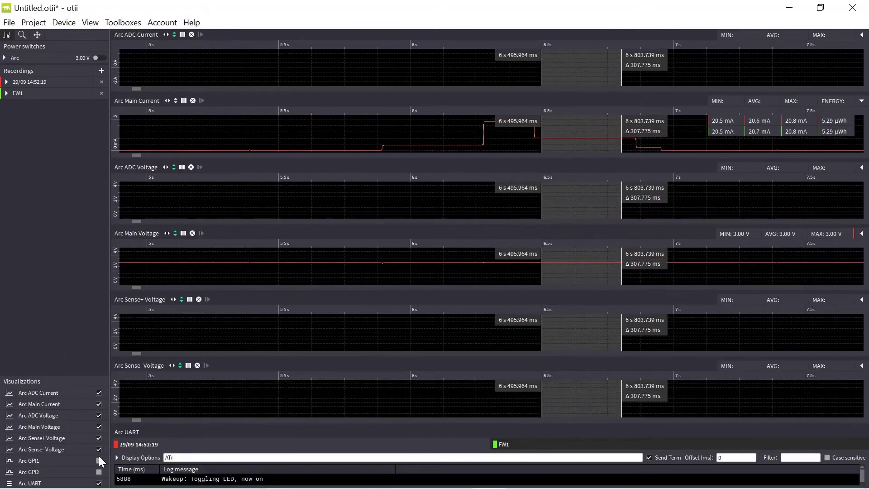
pyautogui.click(100, 449)
pyautogui.click(99, 437)
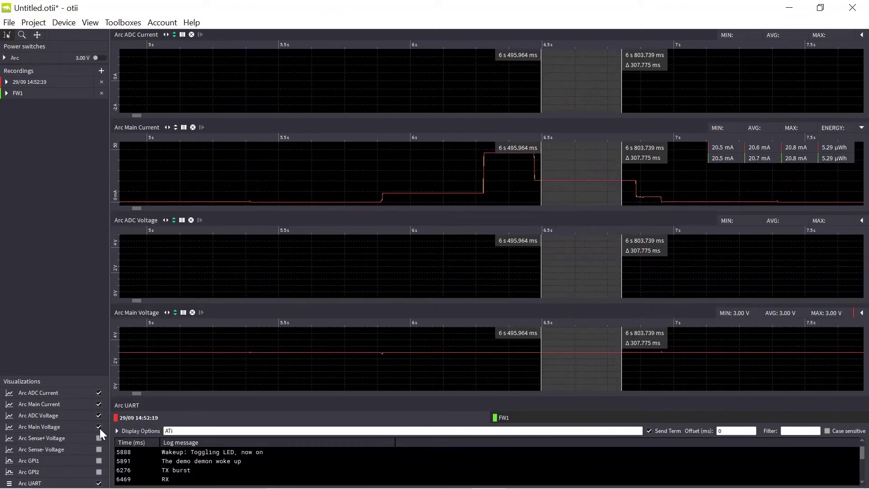
pyautogui.click(99, 415)
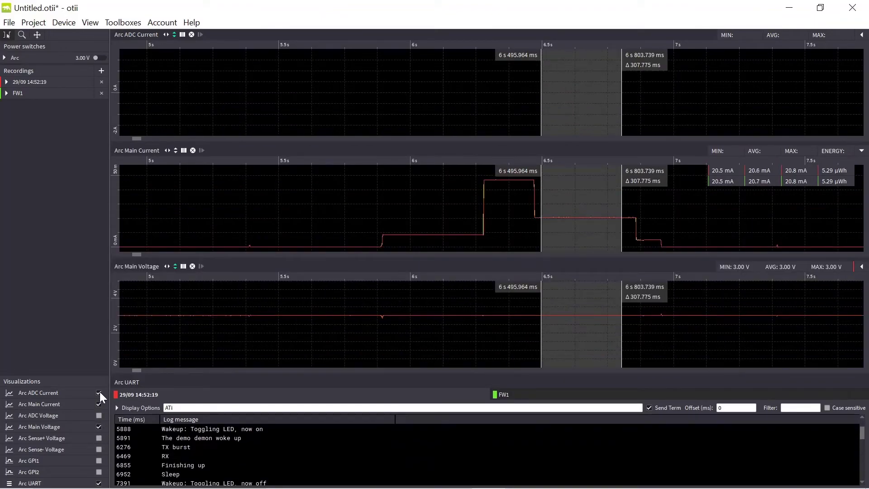
pyautogui.click(99, 392)
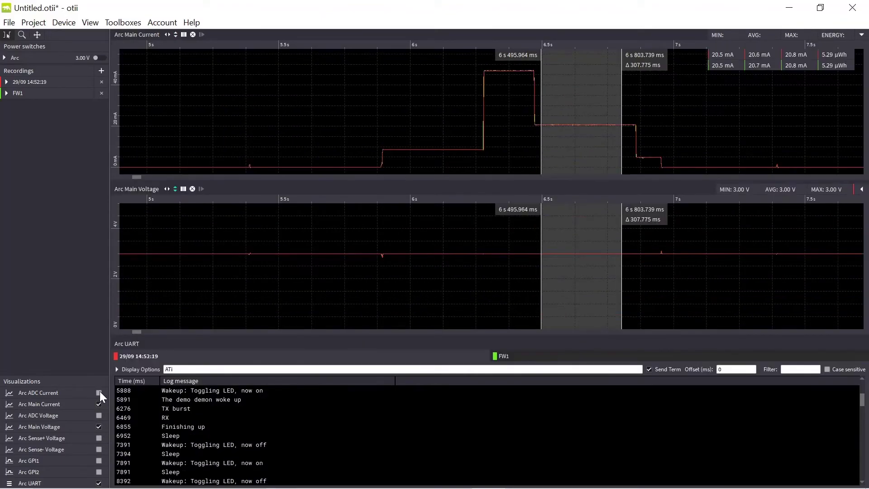
pyautogui.click(99, 426)
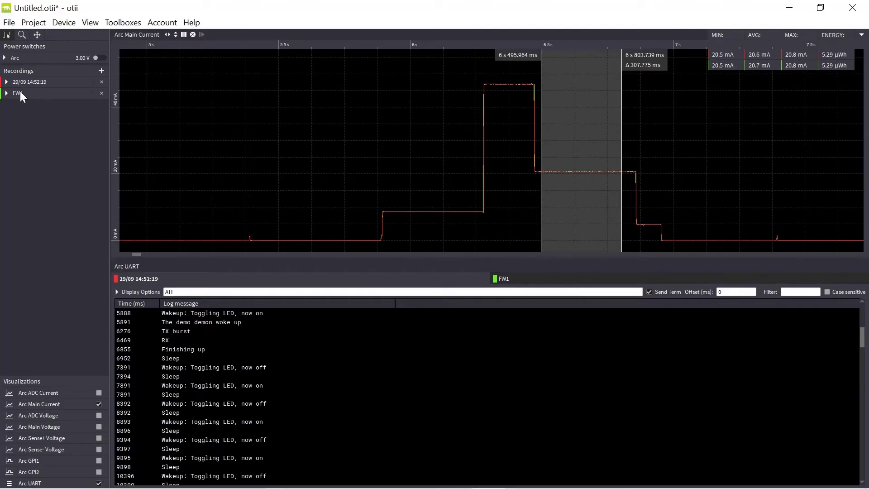
# Step: Clear the old graph selection and toggle recording visibility until only FW1 is hidden
pyautogui.click(351, 141)
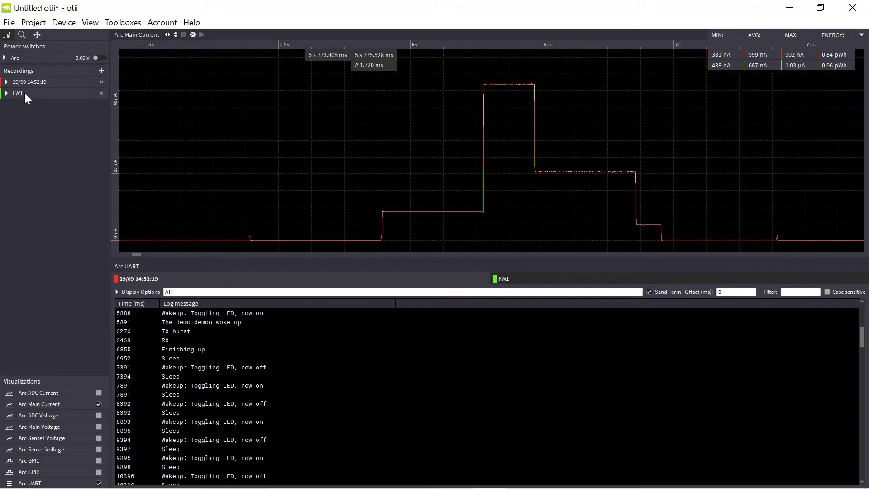
pyautogui.click(25, 94)
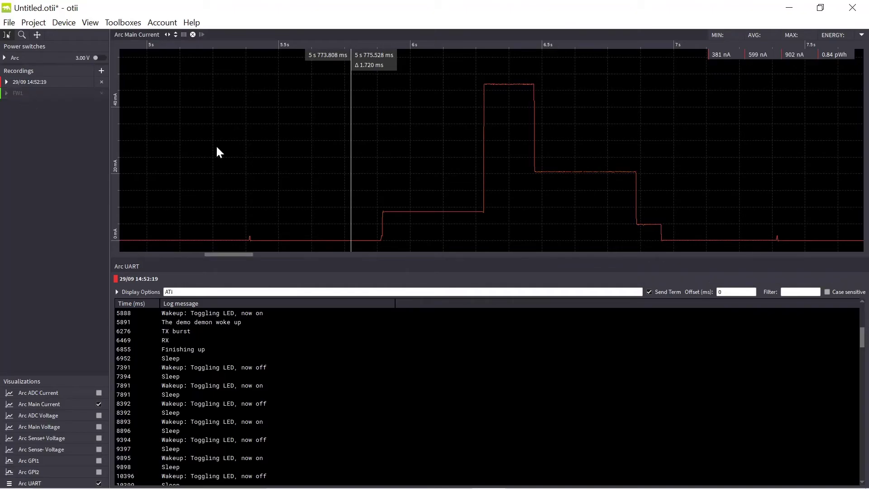
pyautogui.click(22, 94)
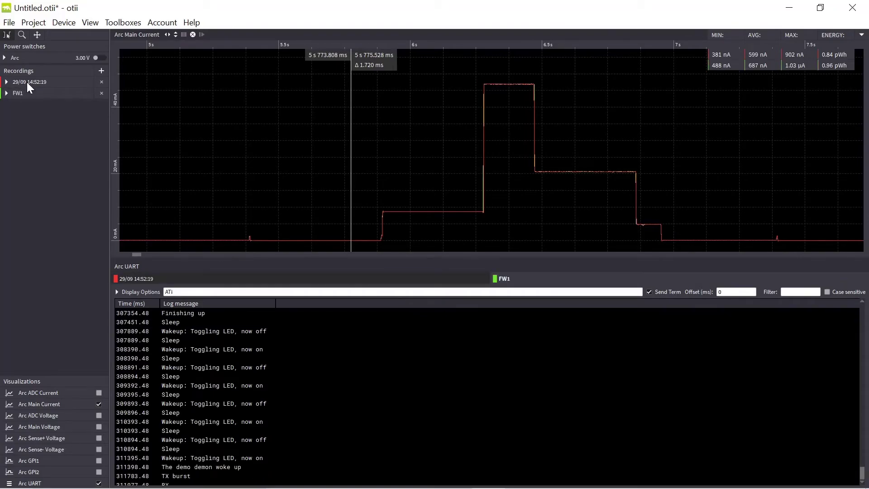
pyautogui.click(28, 85)
pyautogui.click(28, 86)
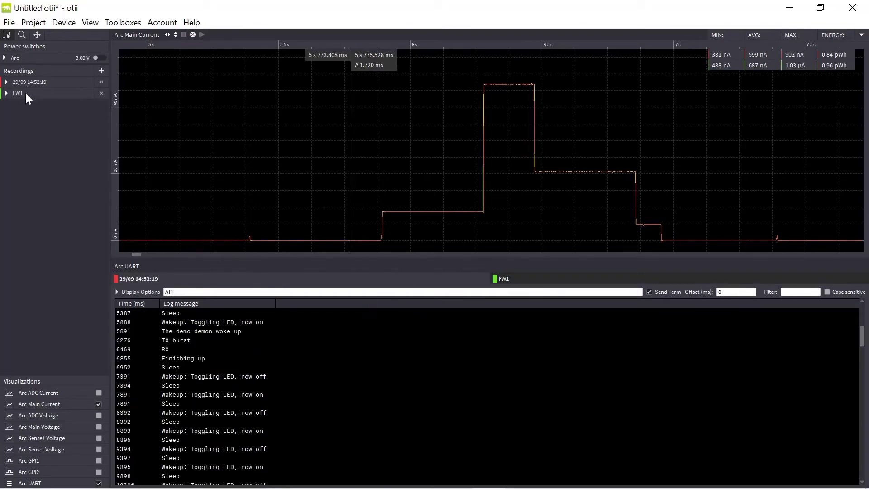
pyautogui.click(26, 91)
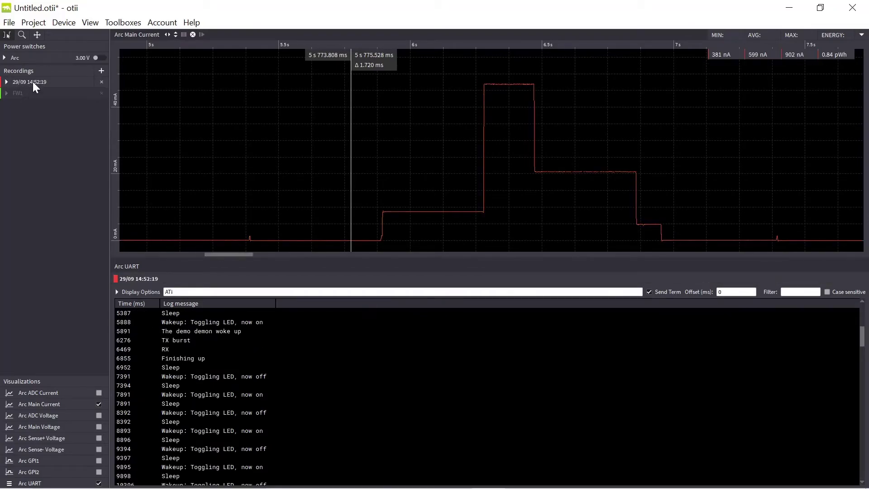
# Step: Zoom out the time axis to show two full pulses and mark before the first pulse
pyautogui.scroll(-2, 226, 167)
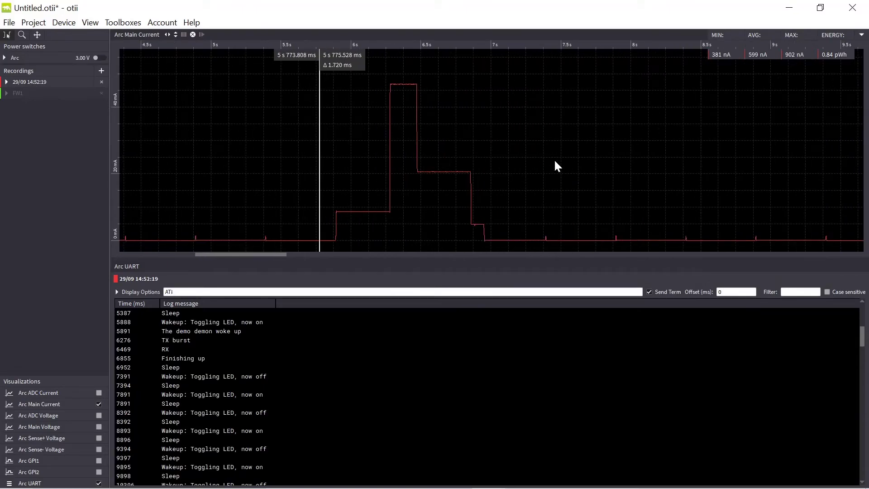
pyautogui.scroll(-2, 294, 172)
pyautogui.scroll(-2, 235, 165)
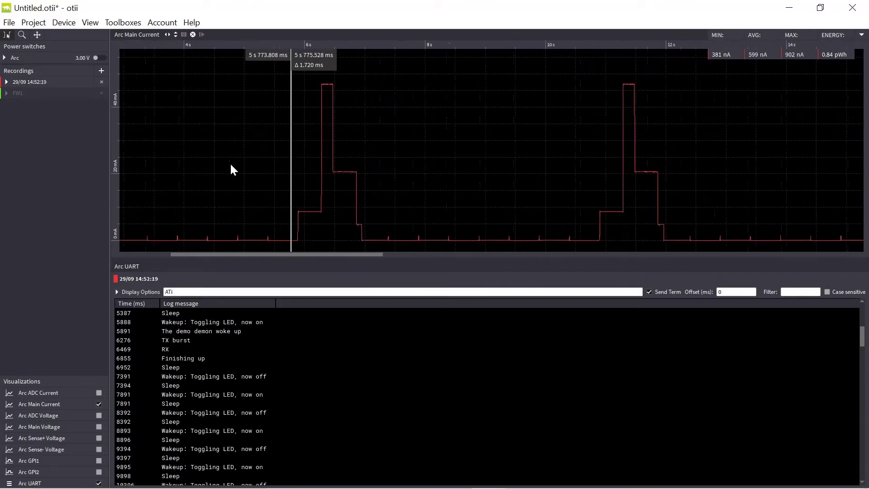
pyautogui.click(231, 166)
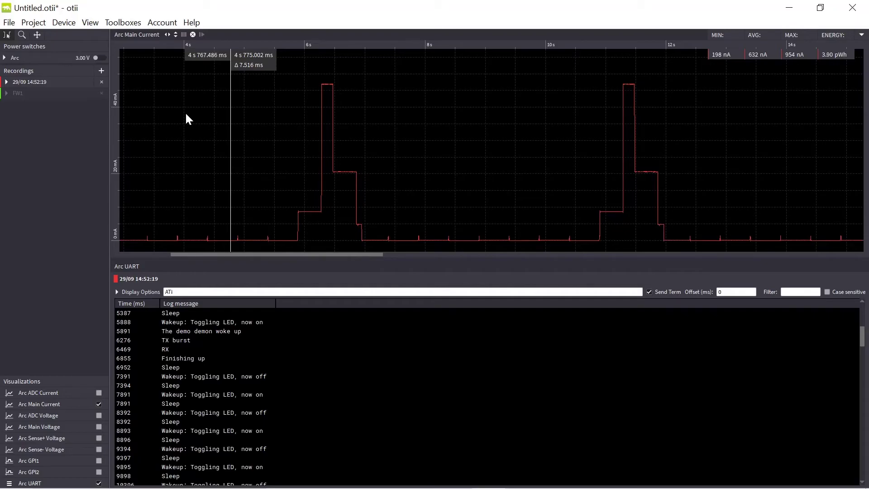
# Step: Open the Battery Life Estimator from Toolboxes and drag it to the left edge
pyautogui.click(123, 23)
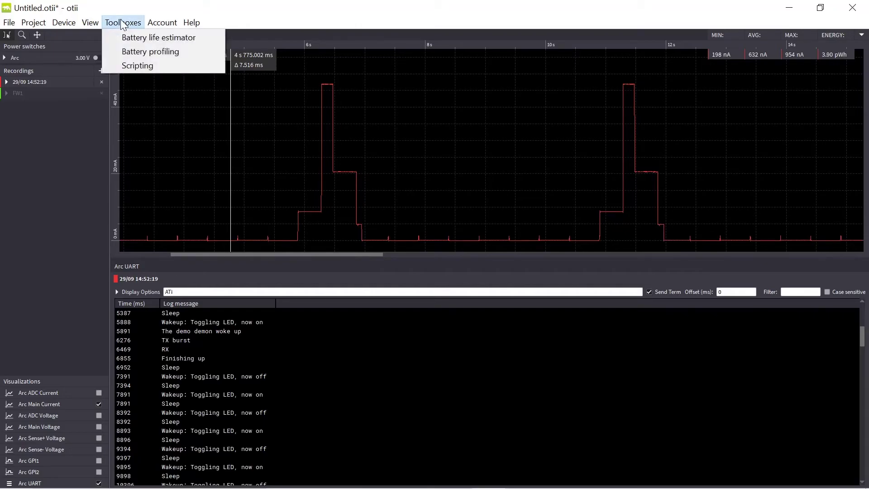
pyautogui.click(143, 39)
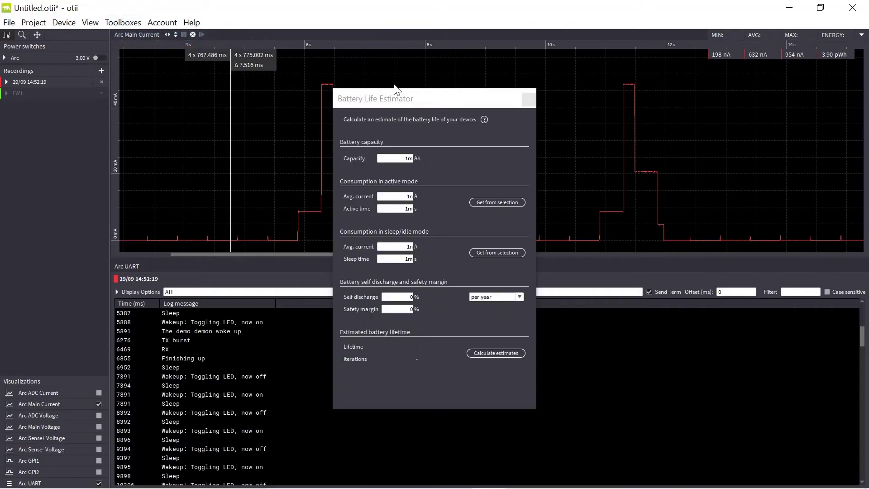
pyautogui.moveTo(409, 96); pyautogui.dragTo(139, 73)
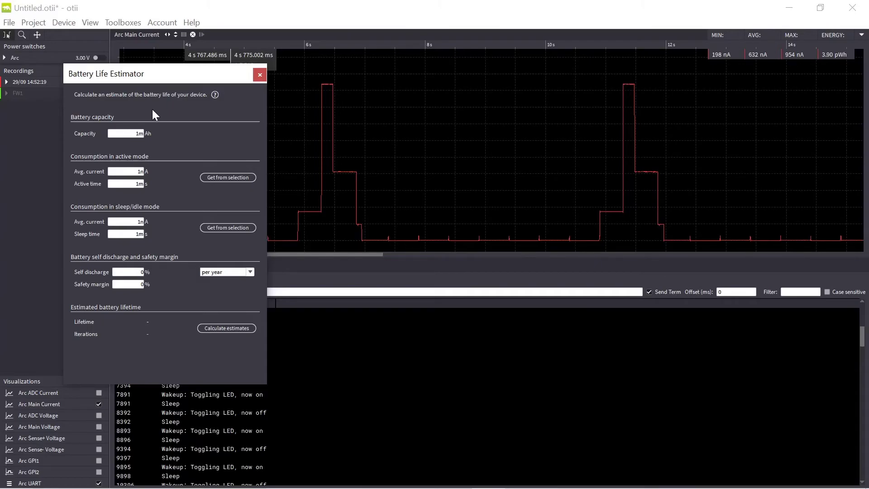
# Step: Enter 650 mAh capacity and pull 19.330671 mA over 1.075 s active values from the first pulse
pyautogui.doubleClick(120, 133)
pyautogui.write('0m')
pyautogui.moveTo(298, 239); pyautogui.dragTo(361, 240)
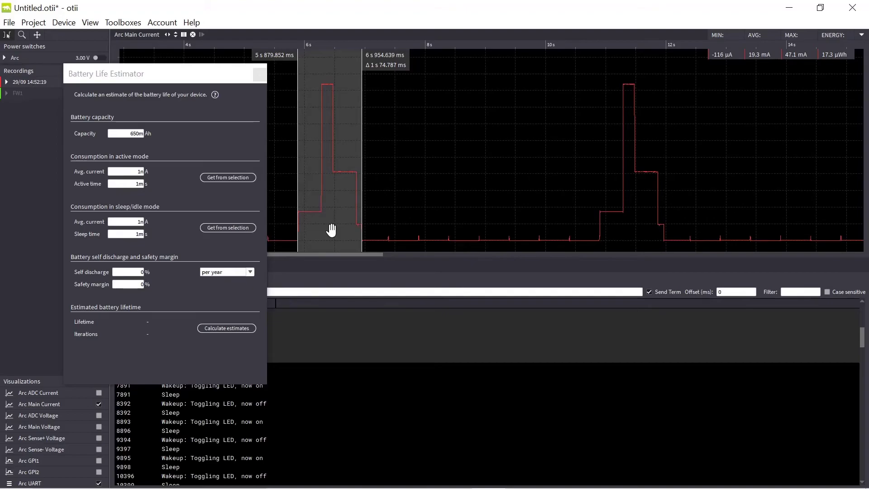
pyautogui.click(216, 177)
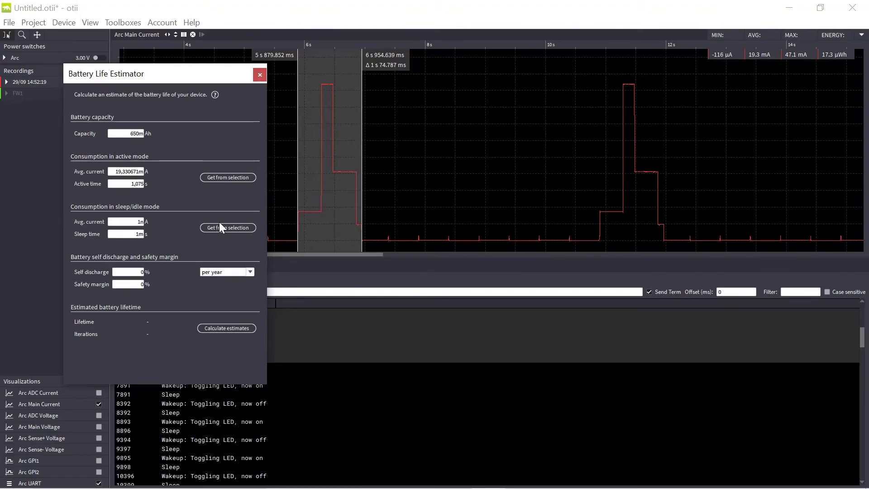
# Step: Take sleep/idle values of 46.809 µA over 3.946 s from the flat gap between pulses
pyautogui.moveTo(298, 175); pyautogui.dragTo(600, 173)
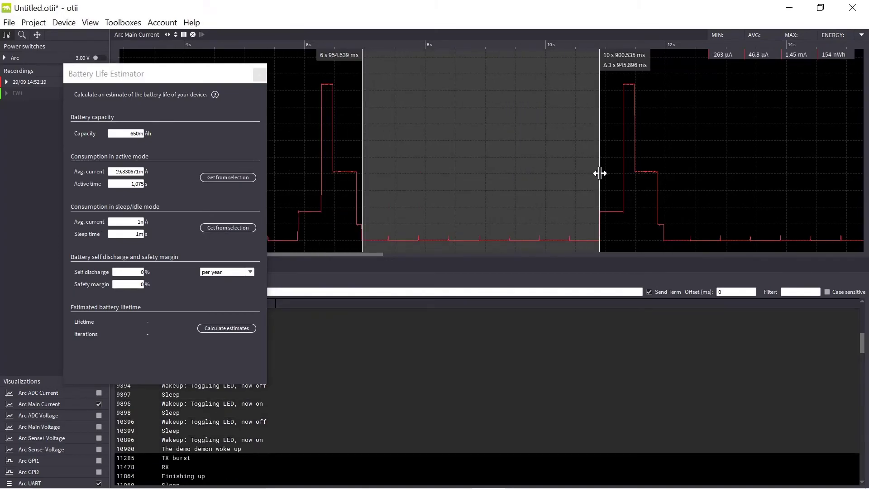
pyautogui.click(225, 229)
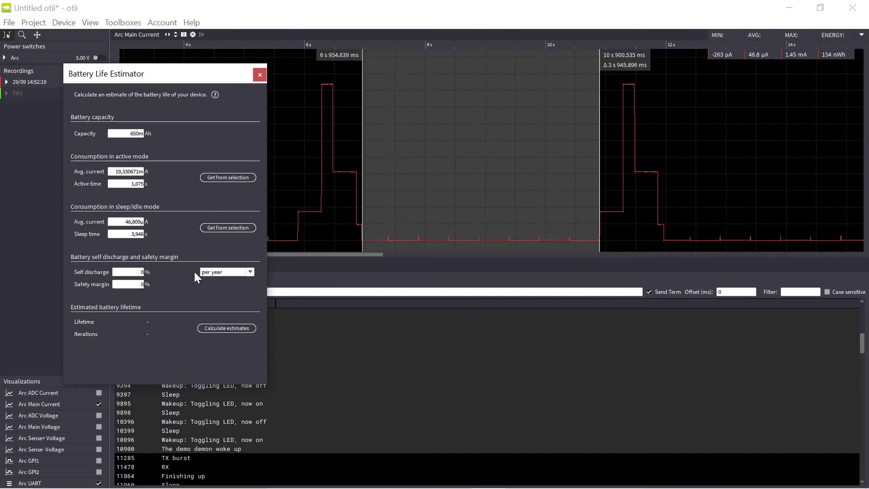
# Step: Keep self-discharge per year and calculate the lifetime estimate of 6.5 days over 111613 iterations
pyautogui.click(250, 273)
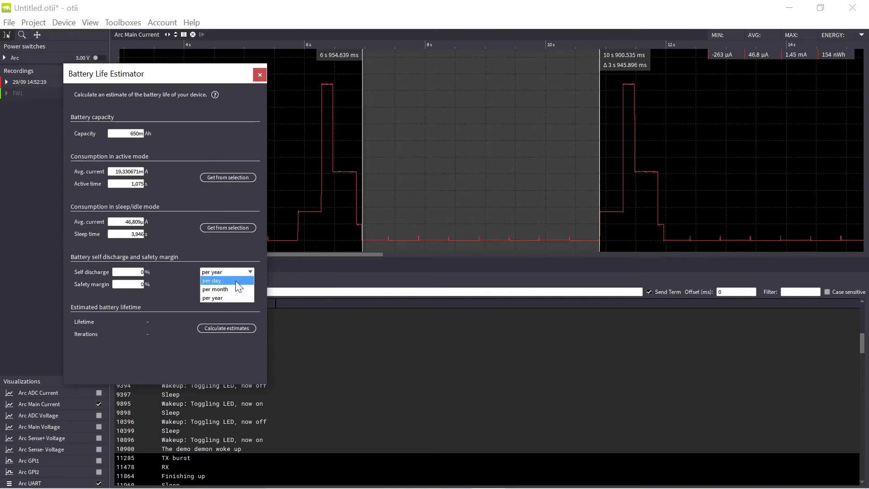
pyautogui.click(173, 294)
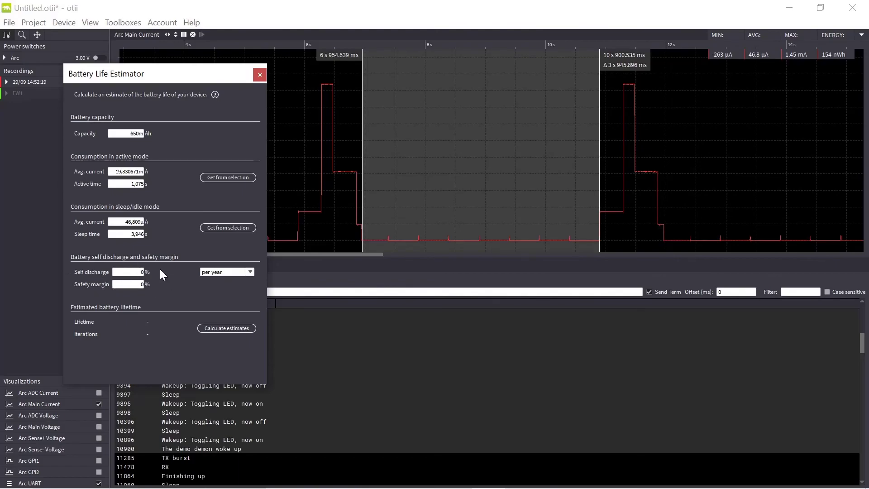
pyautogui.click(240, 329)
# Step: Replace the sleep time with 59 s and recalculate, giving a 2.3-month lifetime
pyautogui.moveTo(126, 234); pyautogui.dragTo(162, 235)
pyautogui.write('59')
pyautogui.click(218, 330)
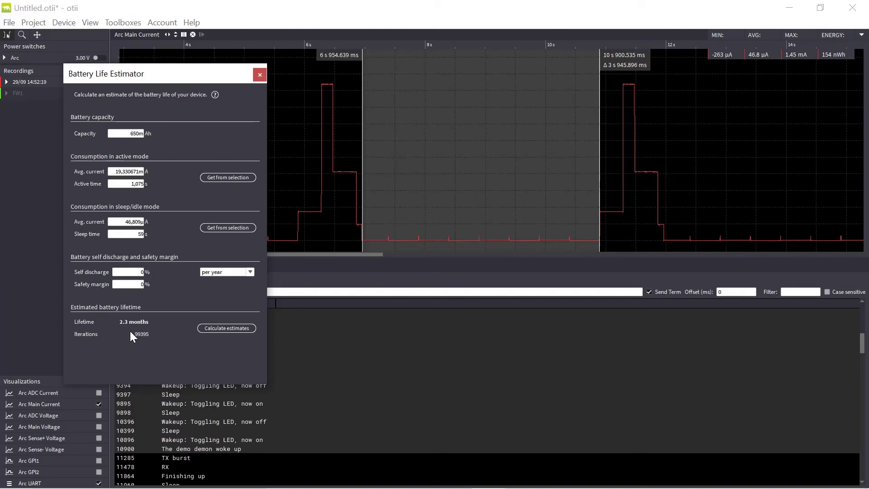